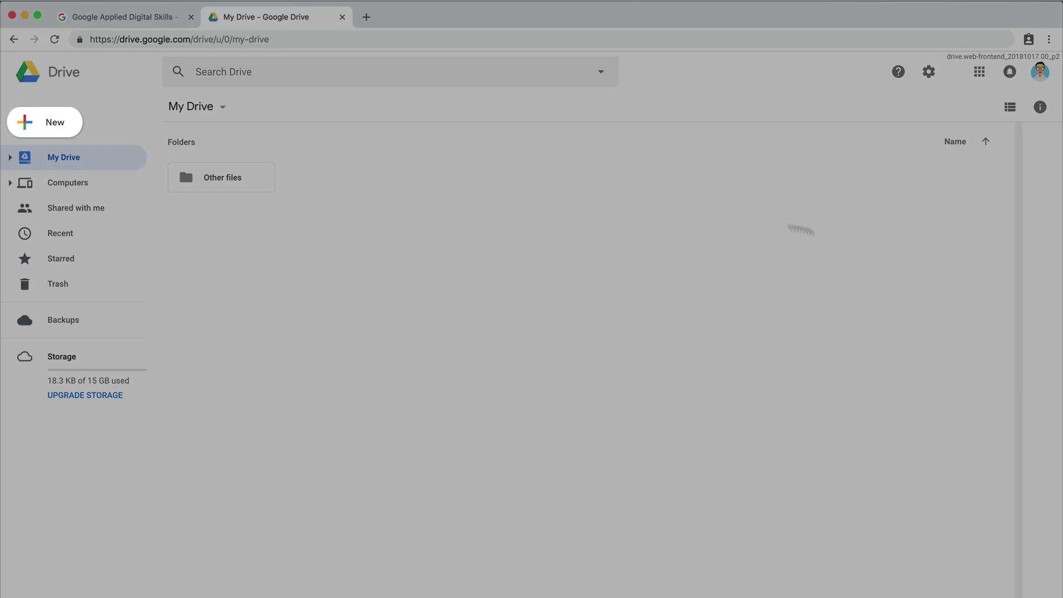
Step: Start a blank Google Slides presentation from Drive's New menu
click(74, 125)
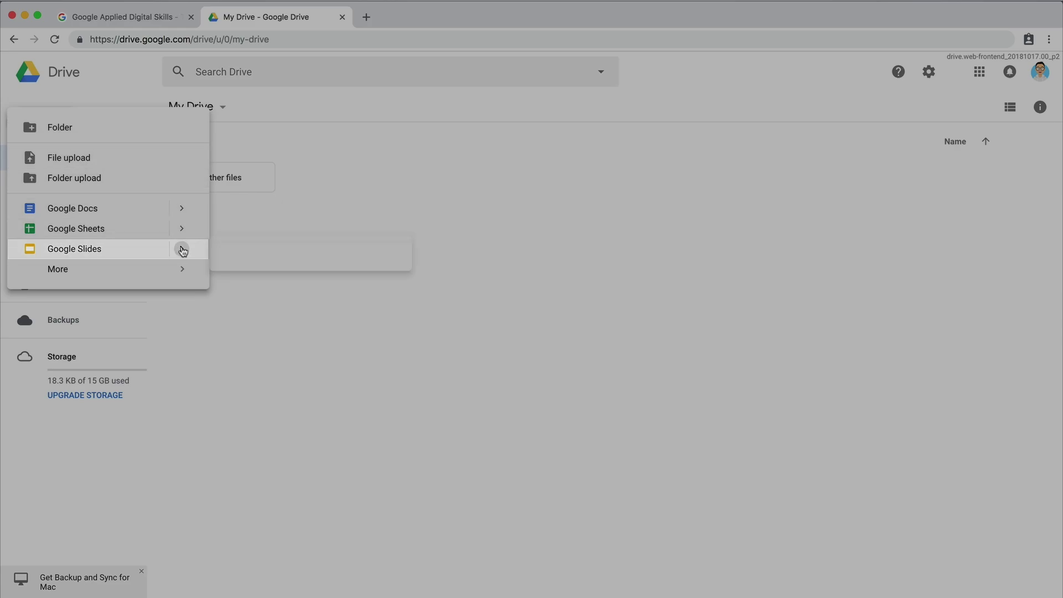
mouse_move(181, 248)
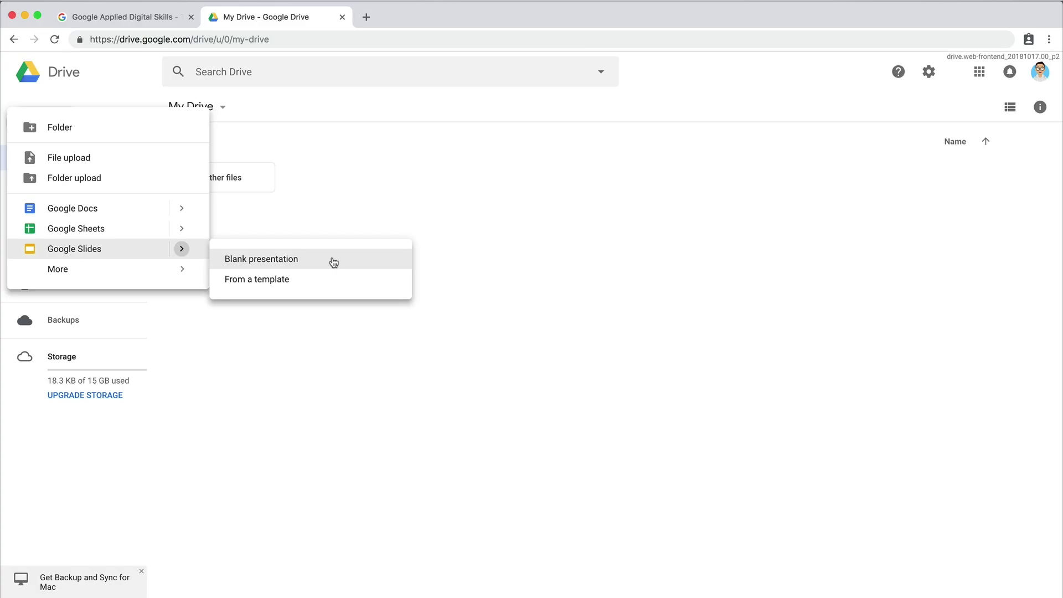
click(333, 261)
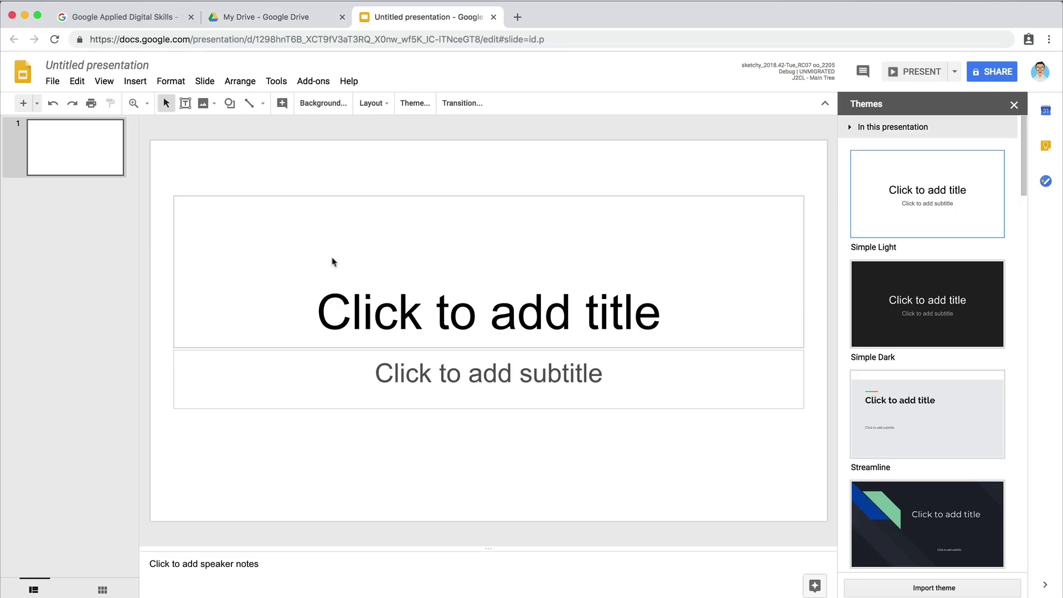
Step: Title the deck 'Westview Community Theater Planning Committee (July)' and apply the Modern Writer theme
click(132, 65)
text(Westview C)
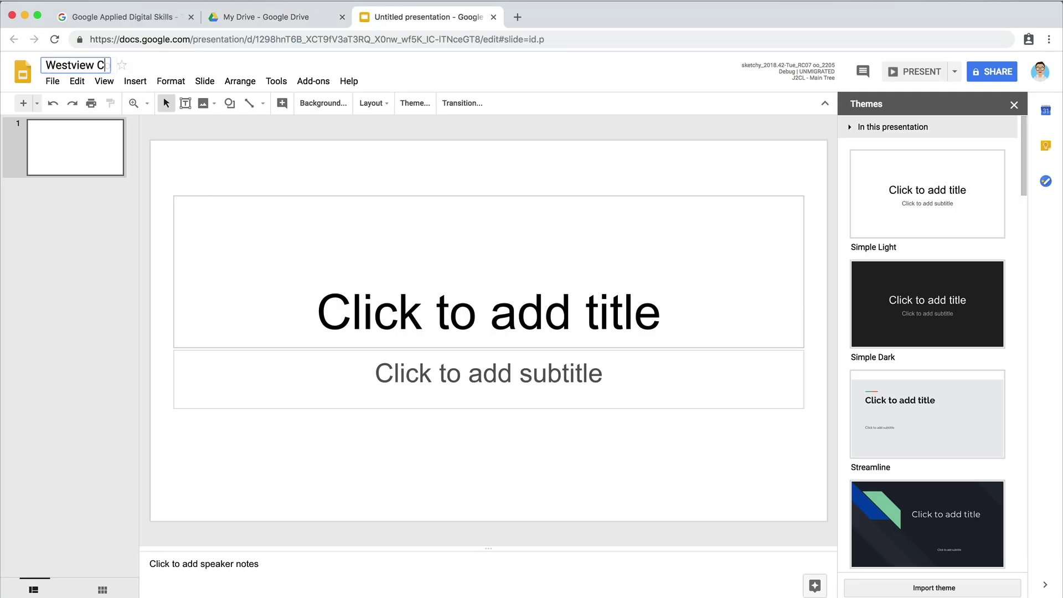
text(ommunity Theater Planning Committee (July))
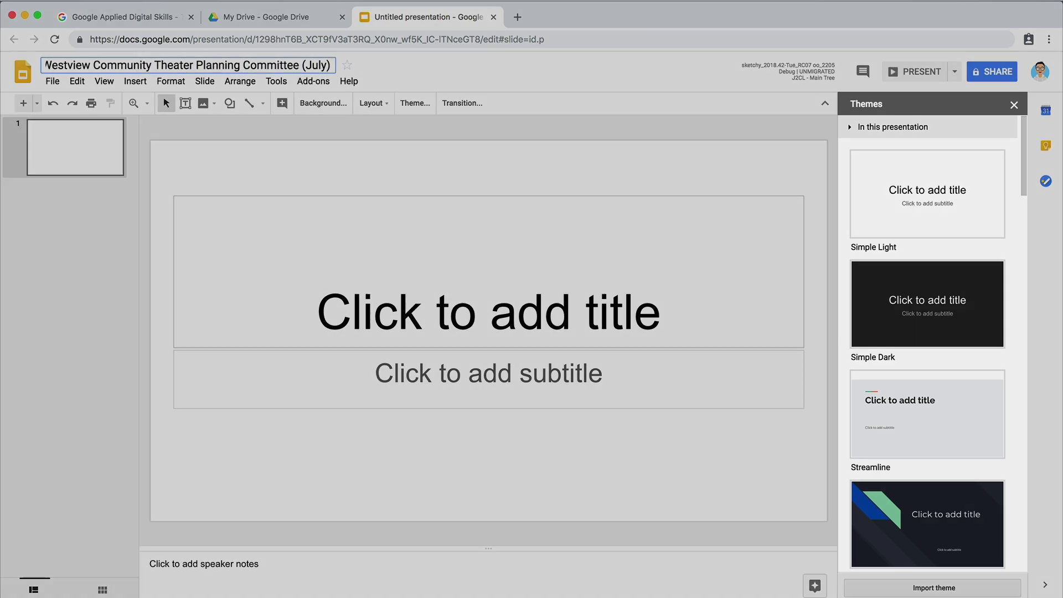
scroll(844, 190, down, 1)
scroll(844, 190, down, 2)
scroll(844, 190, down, 1)
scroll(844, 190, down, 1)
scroll(844, 191, down, 2)
scroll(844, 190, down, 1)
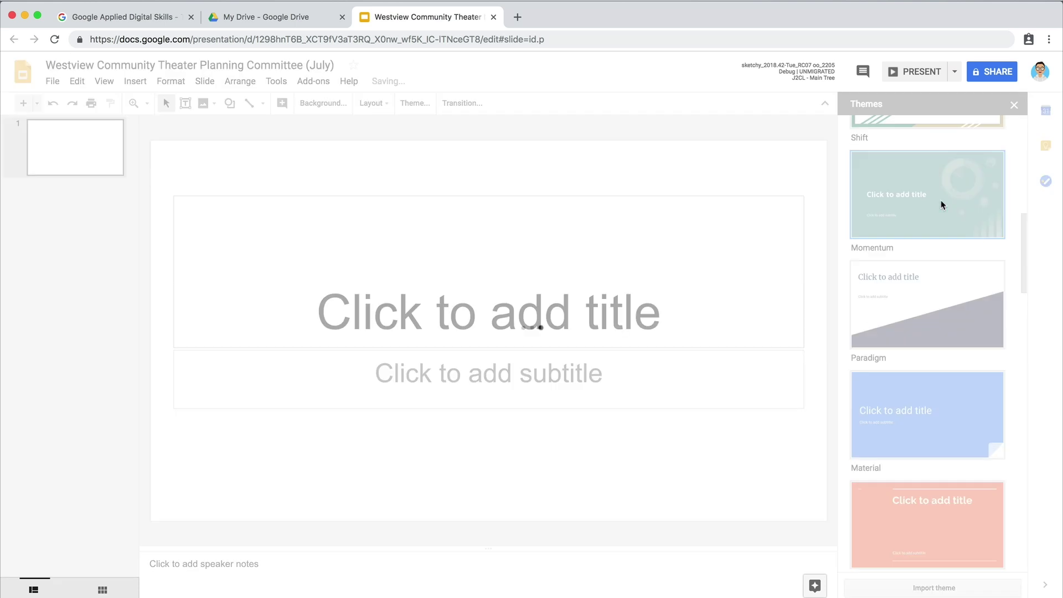
click(941, 200)
scroll(941, 205, down, 1)
scroll(943, 205, down, 2)
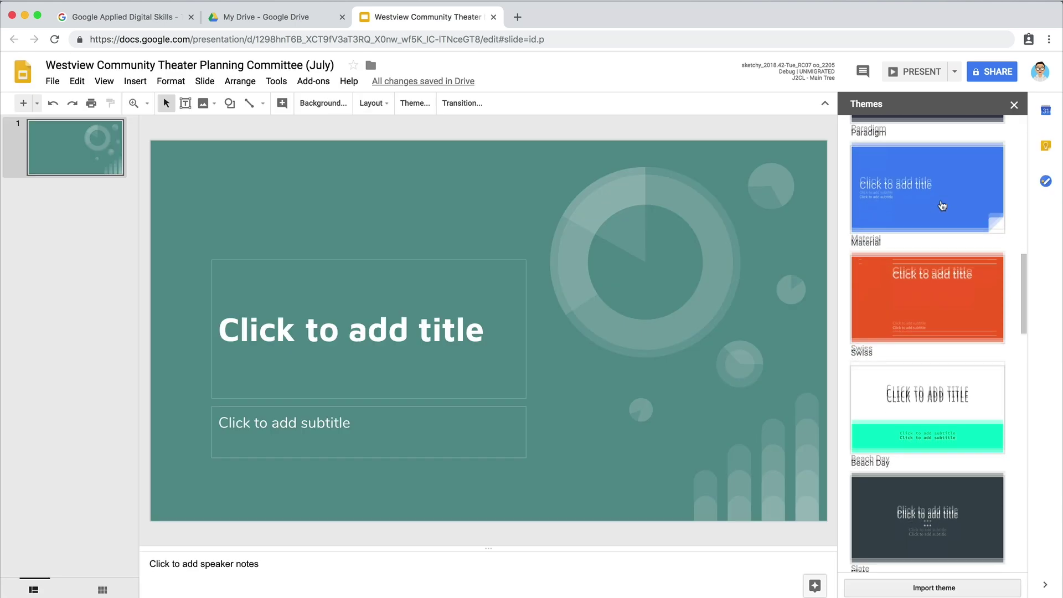
scroll(942, 205, down, 2)
scroll(943, 206, down, 3)
scroll(942, 205, down, 3)
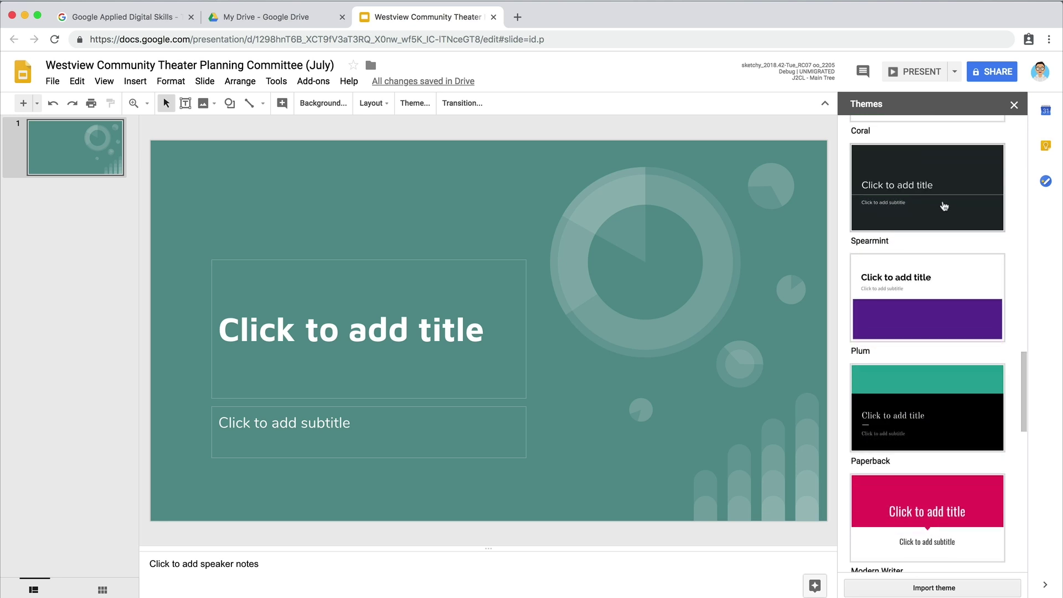
scroll(943, 205, down, 1)
scroll(943, 205, down, 3)
scroll(944, 207, down, 2)
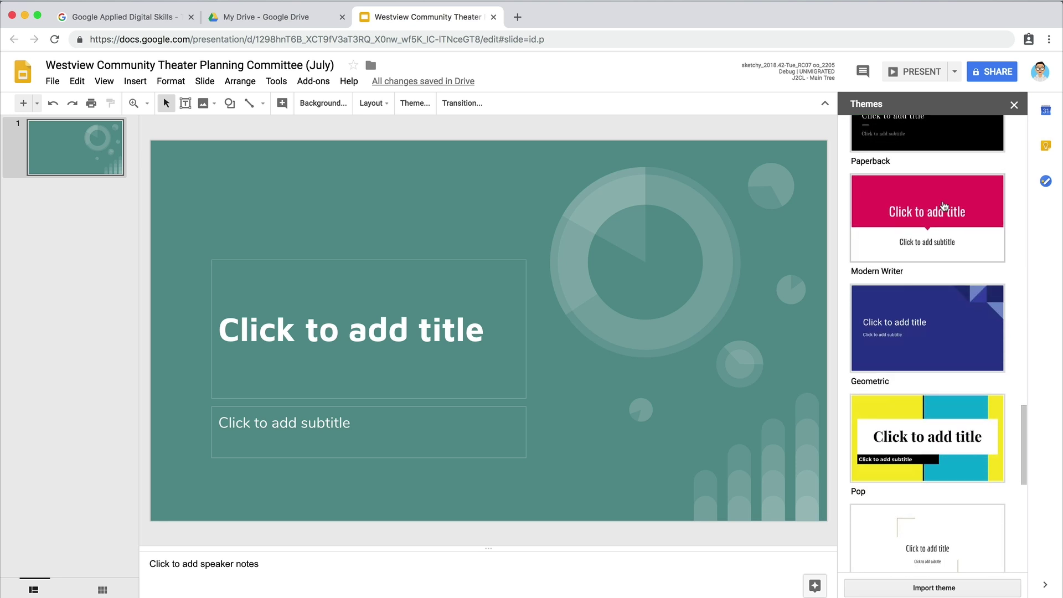
click(943, 205)
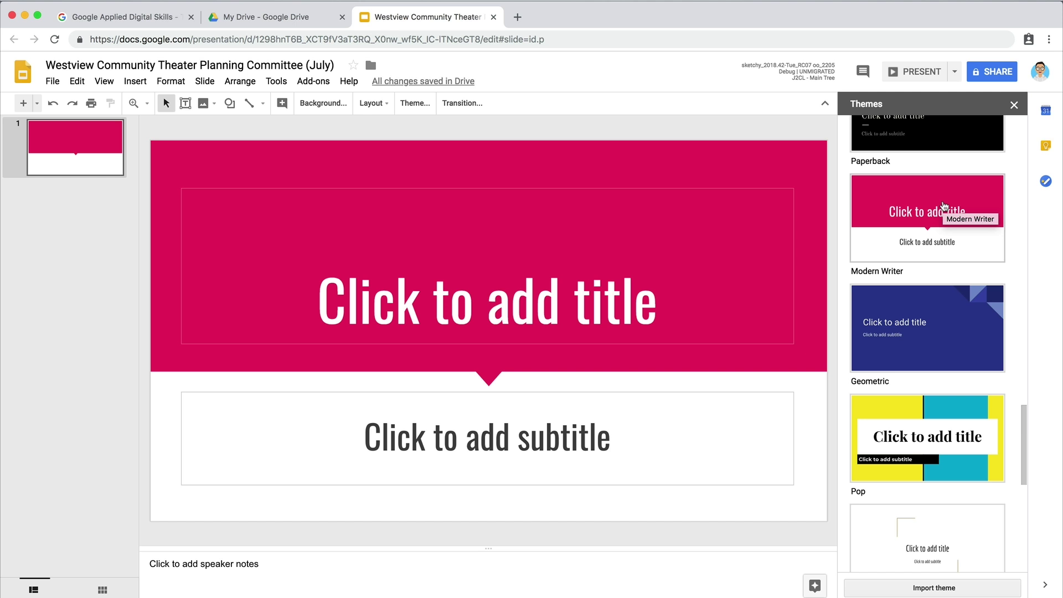
Step: Enter 'Westview Community Theater Planning Committee' as the title and 'July 7, 2018' as subtitle
click(626, 308)
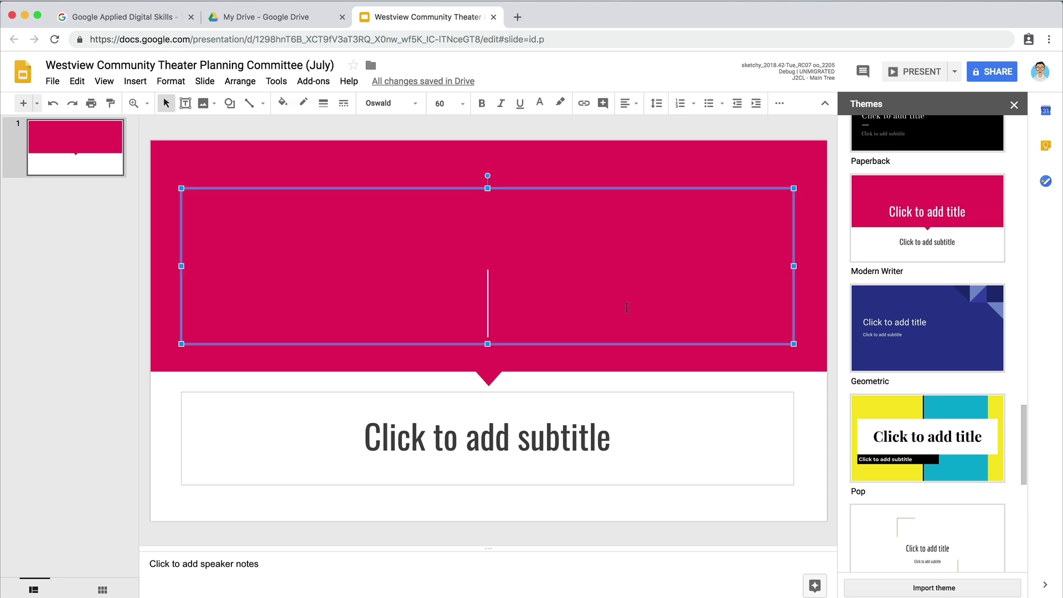
text(West)
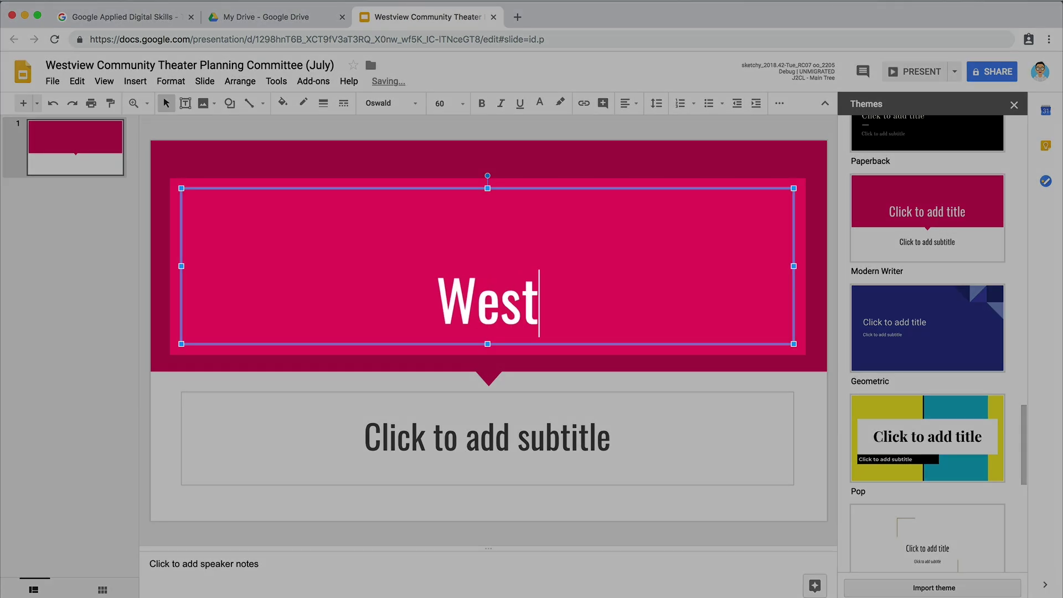
text(view Community Theater)
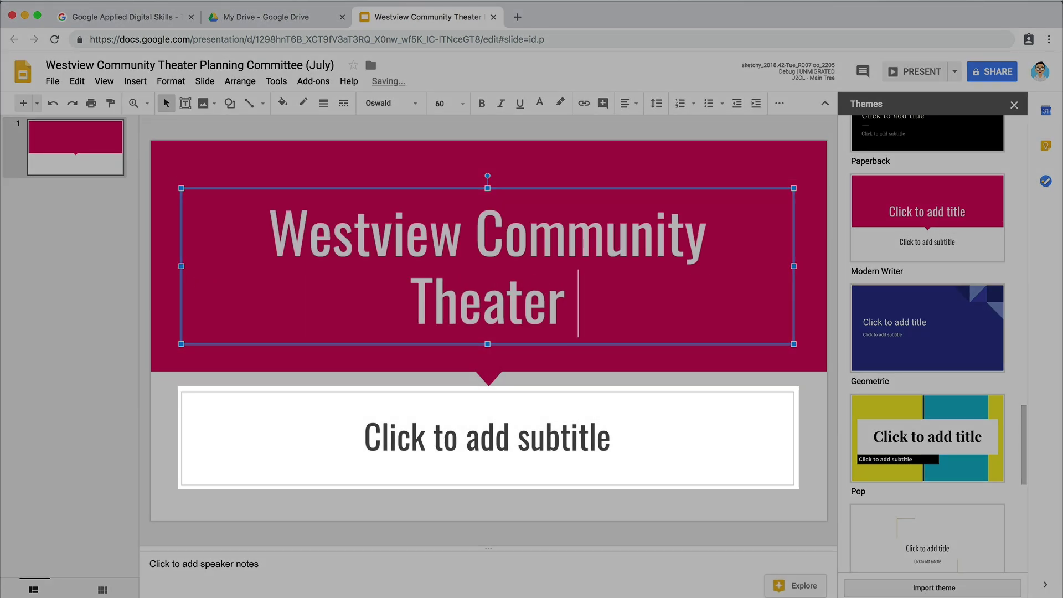
text( Planning Committee)
click(486, 438)
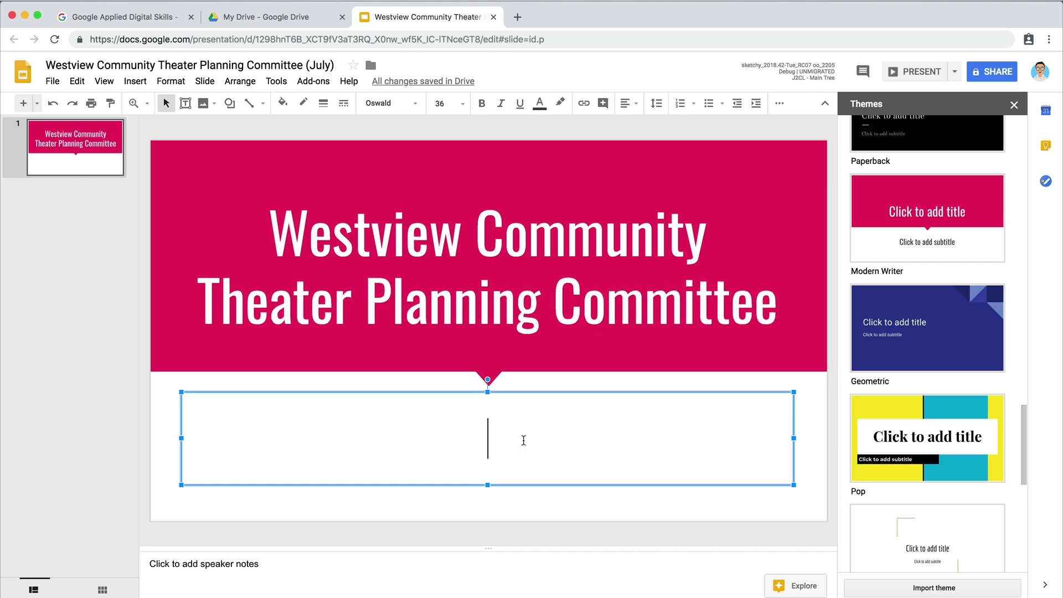
text(July 7, 2018)
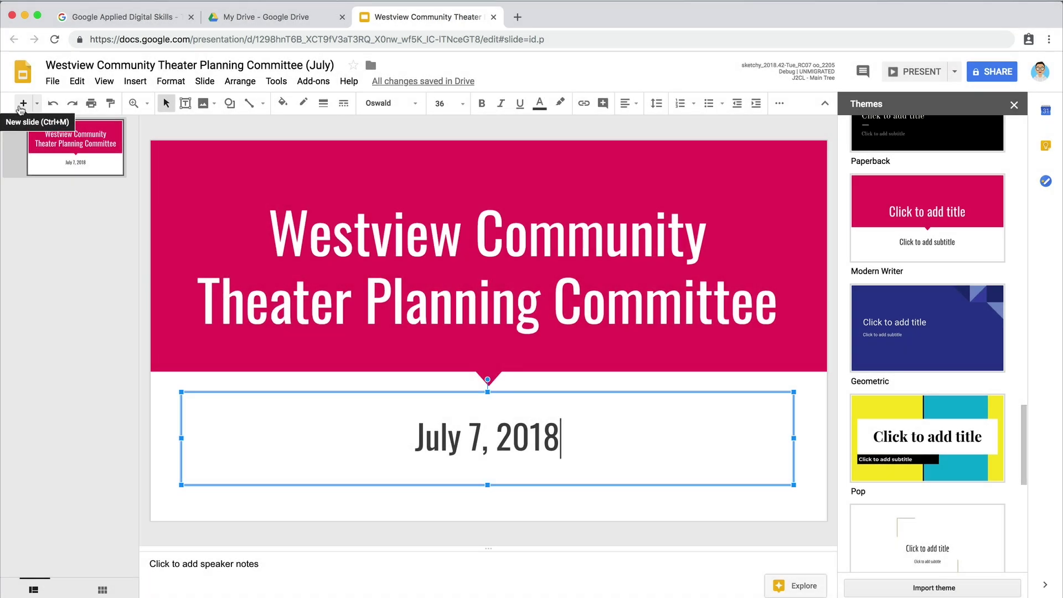
Step: Add a Title and two columns slide titled 'Agenda', with the title text selected
click(21, 105)
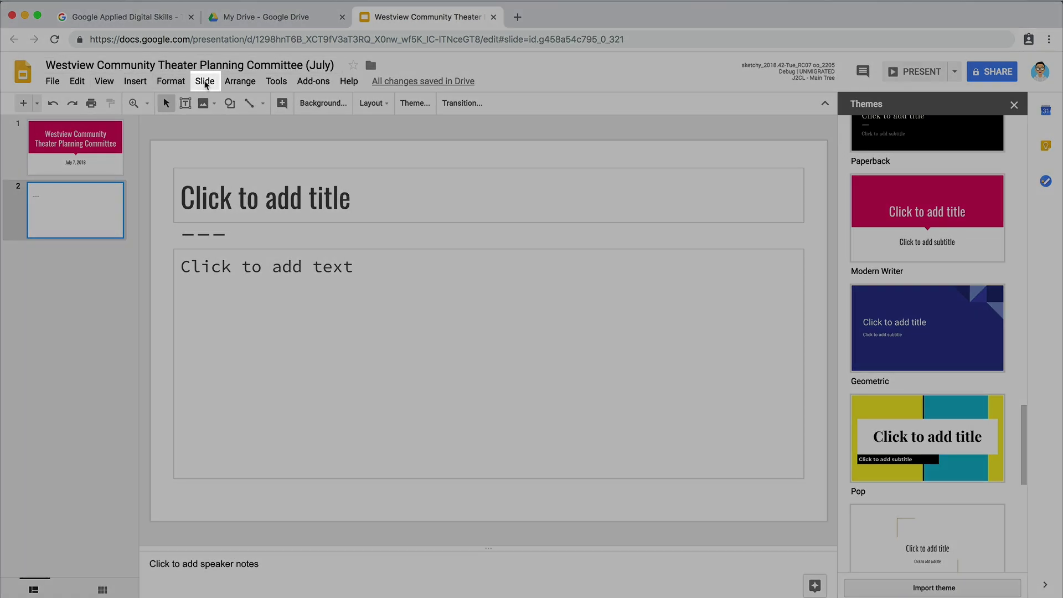
click(205, 83)
mouse_move(241, 214)
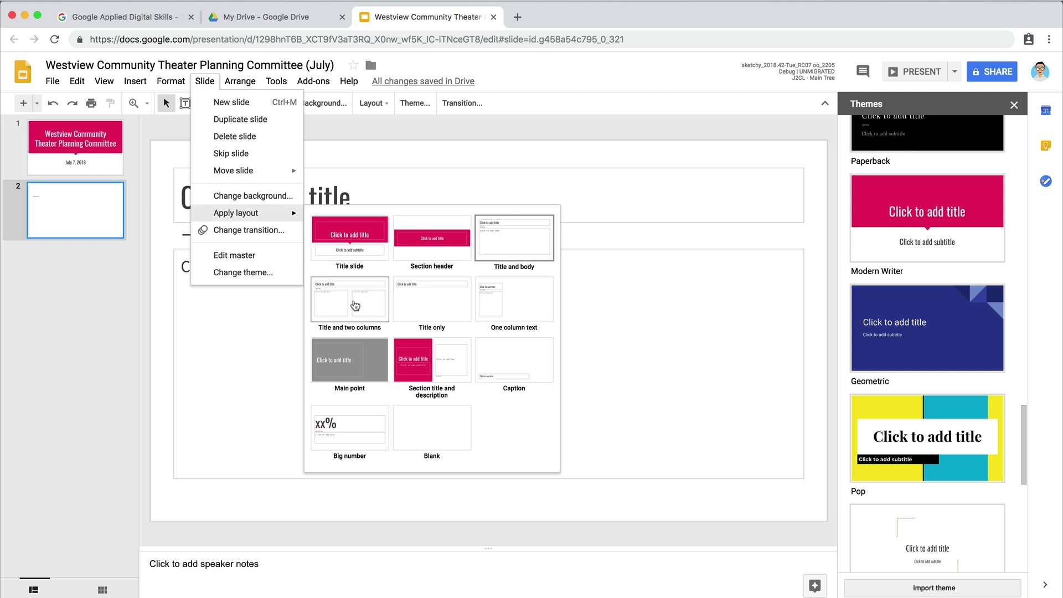
click(355, 306)
click(267, 210)
text(Agenda)
key(shift+Left)
key(shift+Left)
key(shift+Left)
key(shift+Left)
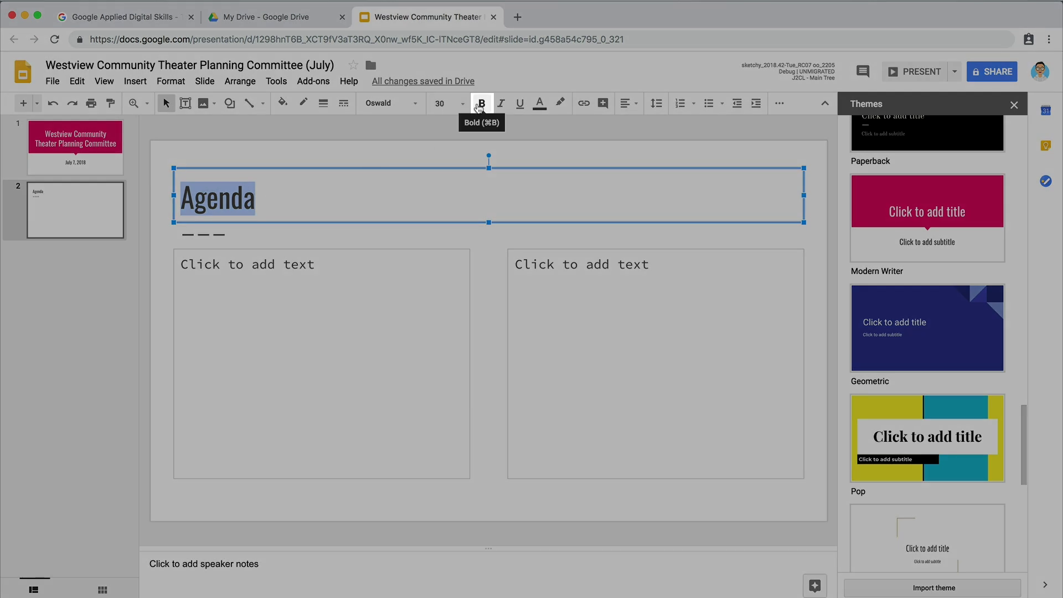
Step: Make the Agenda title bold, centered and size 48
click(480, 105)
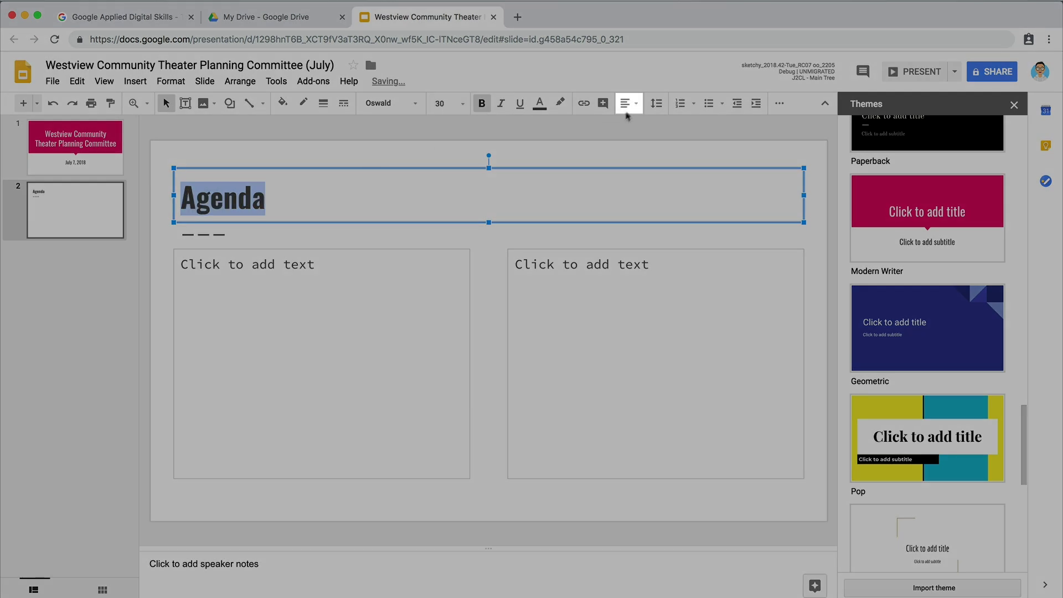
click(629, 111)
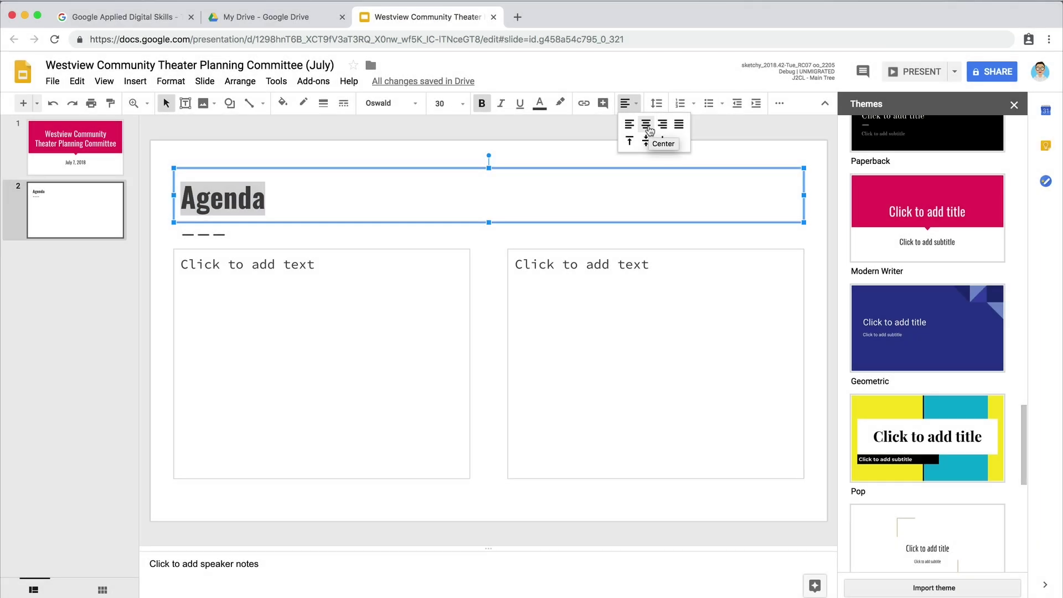
click(647, 125)
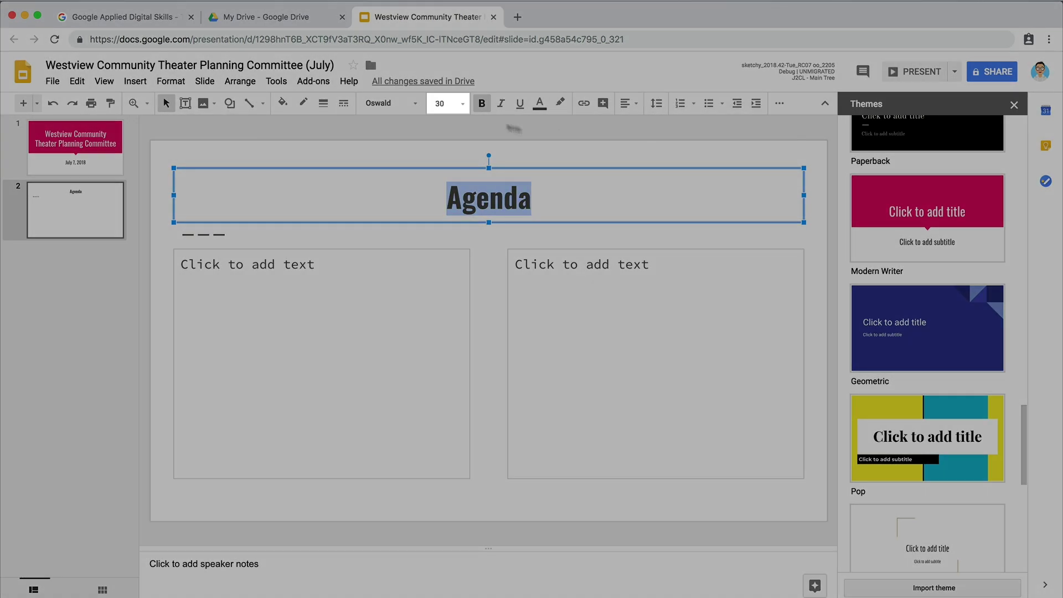
click(443, 103)
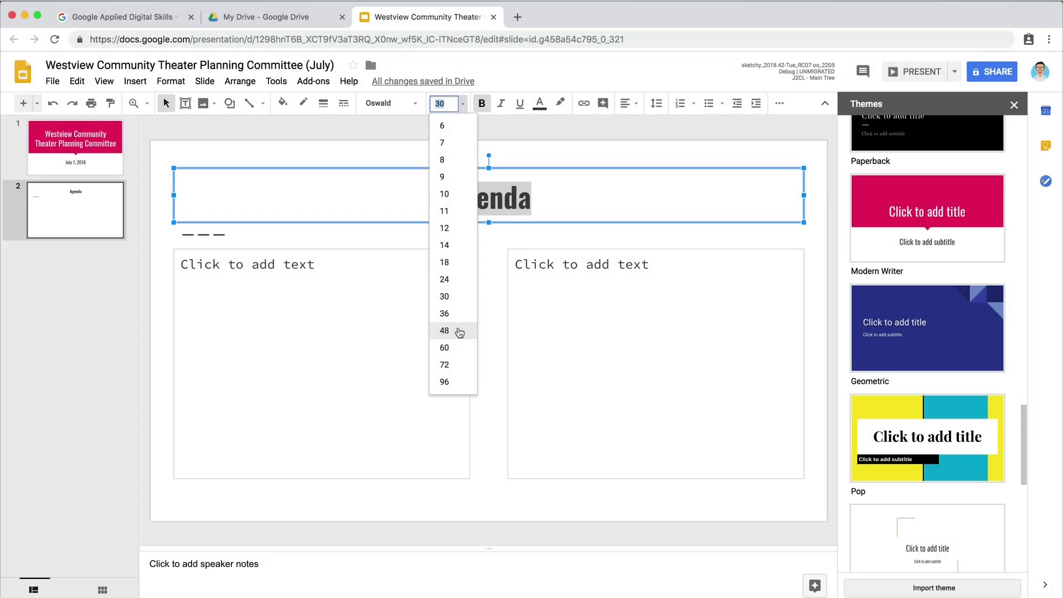
click(459, 332)
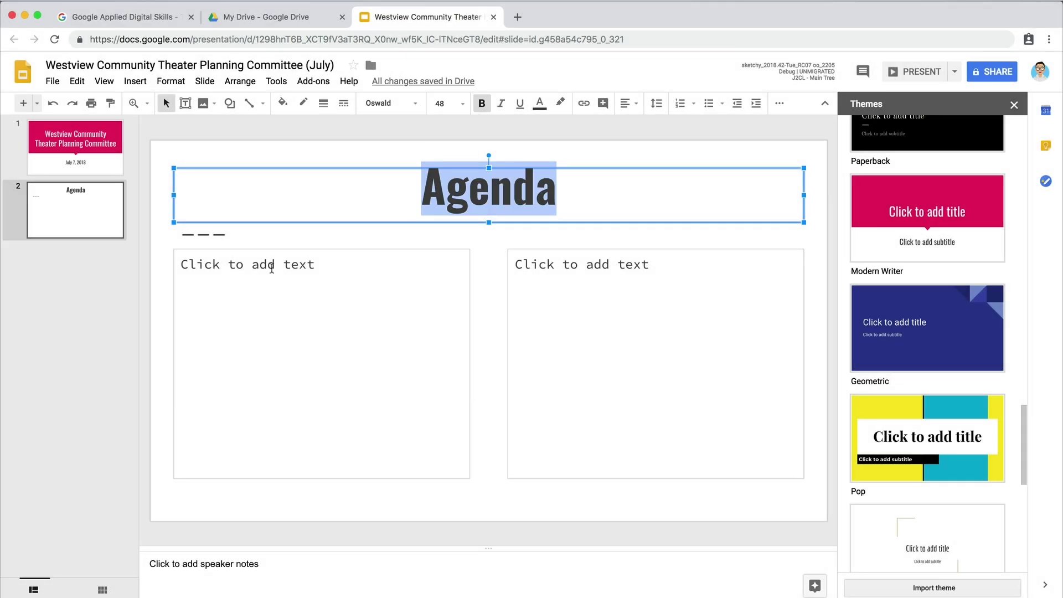
click(273, 266)
text(Old Business (10 min.))
Step: Write the Old Business heading with its bulleted items in the left column
key(Return)
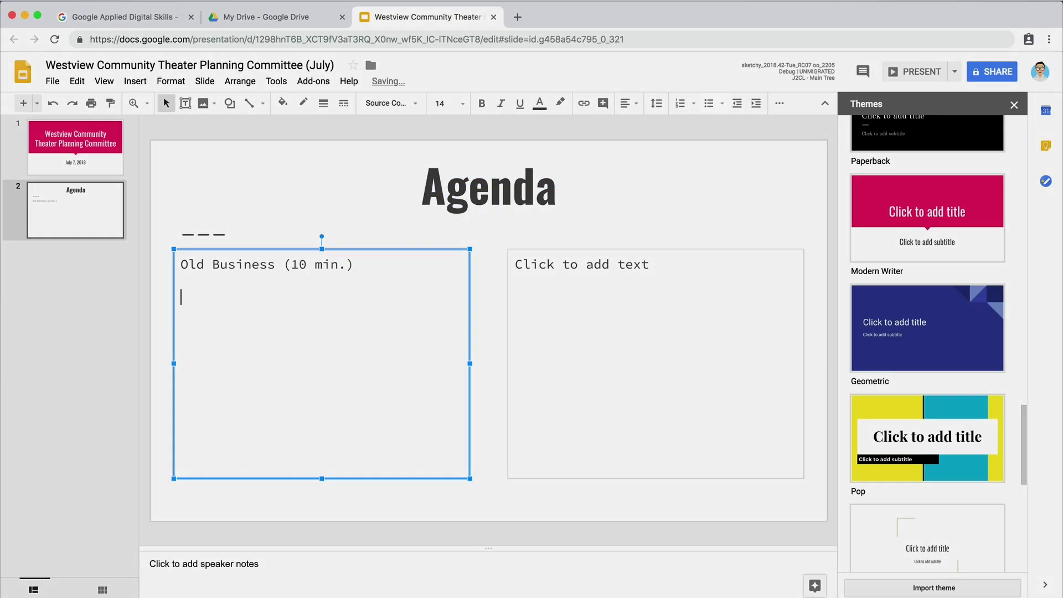
click(710, 104)
text(August Fundraiser)
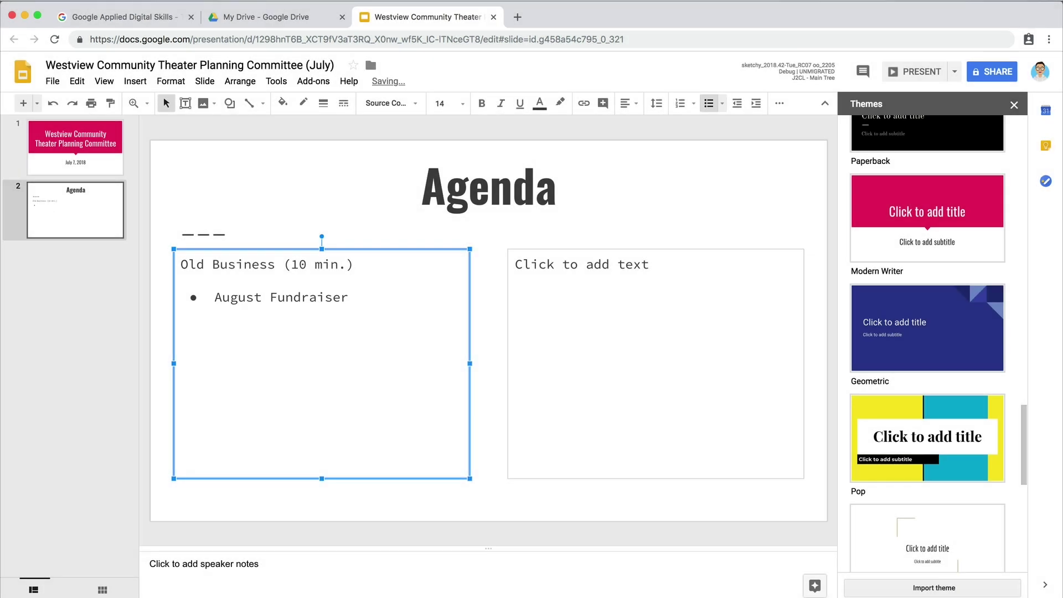
key(Return)
text(Costume dry-cleaning costs)
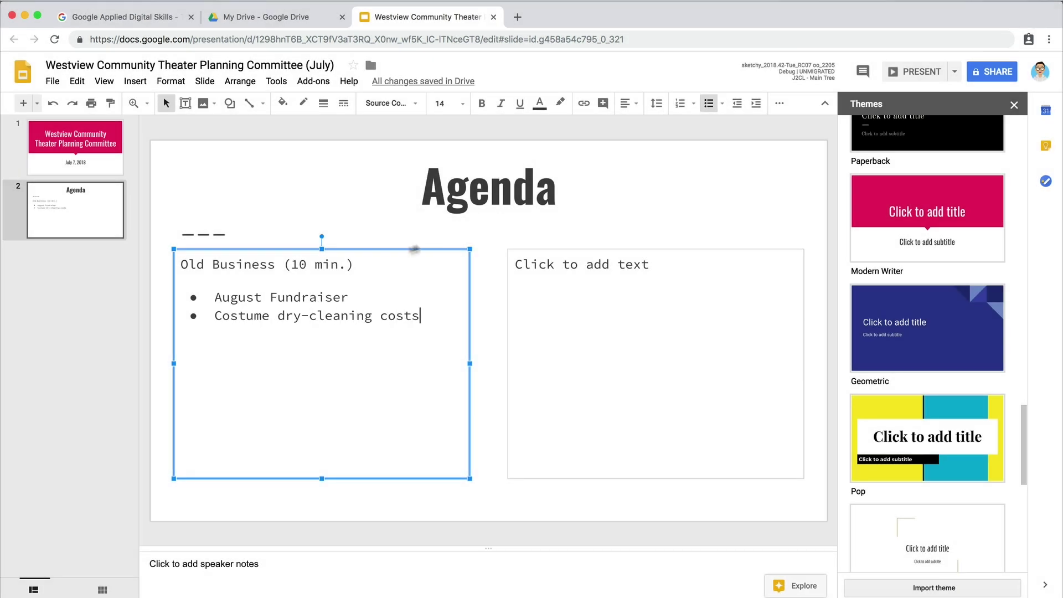
Step: Set the Old Business heading and both bullet items to size 18
drag(358, 264, 182, 274)
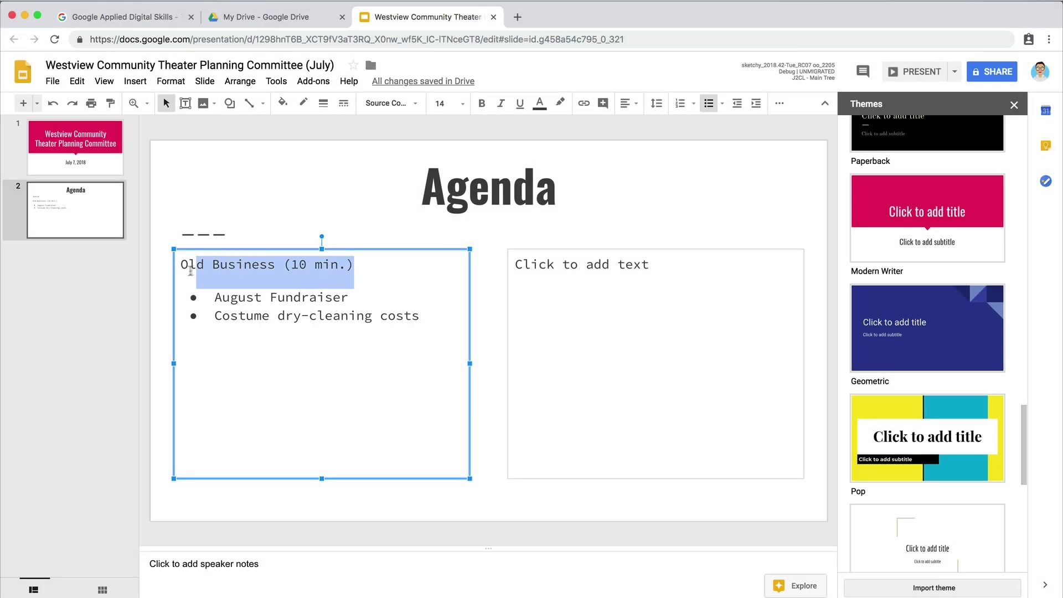
click(462, 106)
click(452, 269)
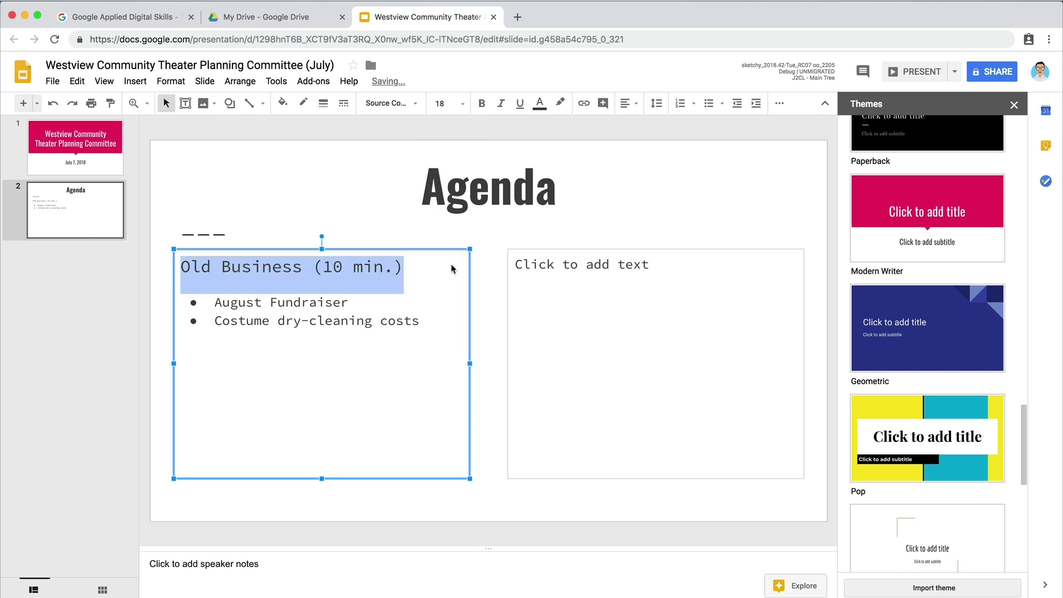
drag(422, 321, 215, 301)
click(463, 106)
click(455, 263)
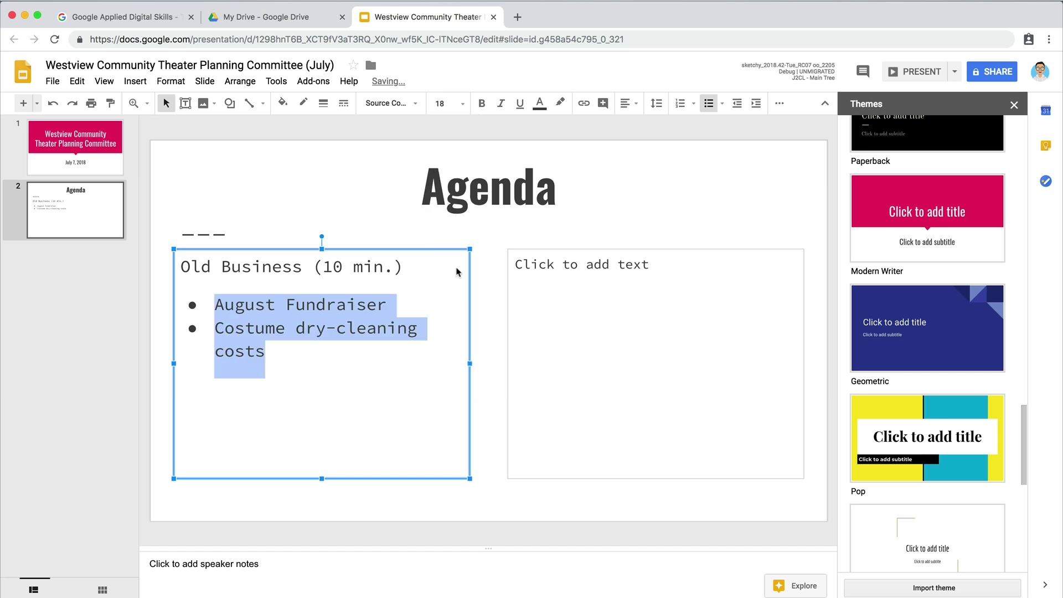
click(555, 268)
text(New Business)
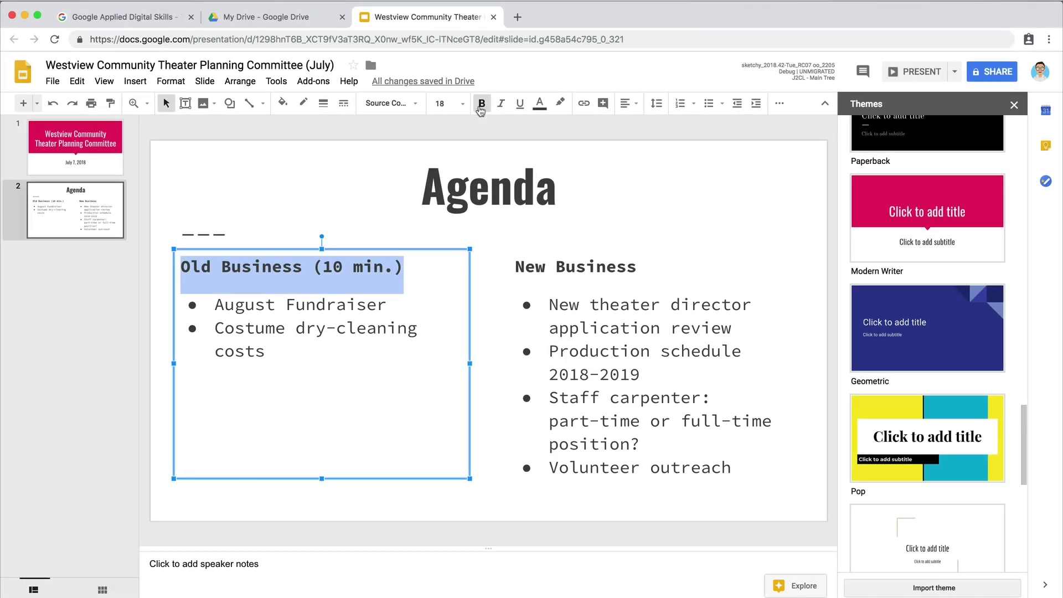
Step: Add a Section title and description slide: 'Old Business', subtitle '(Time allotted: 10 min.)'
click(22, 104)
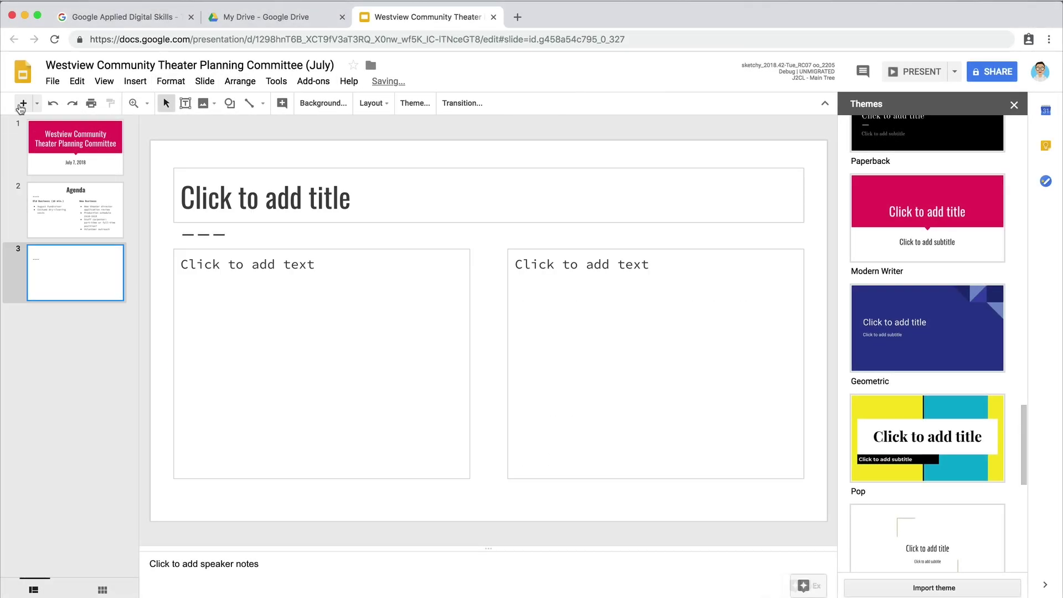
click(205, 82)
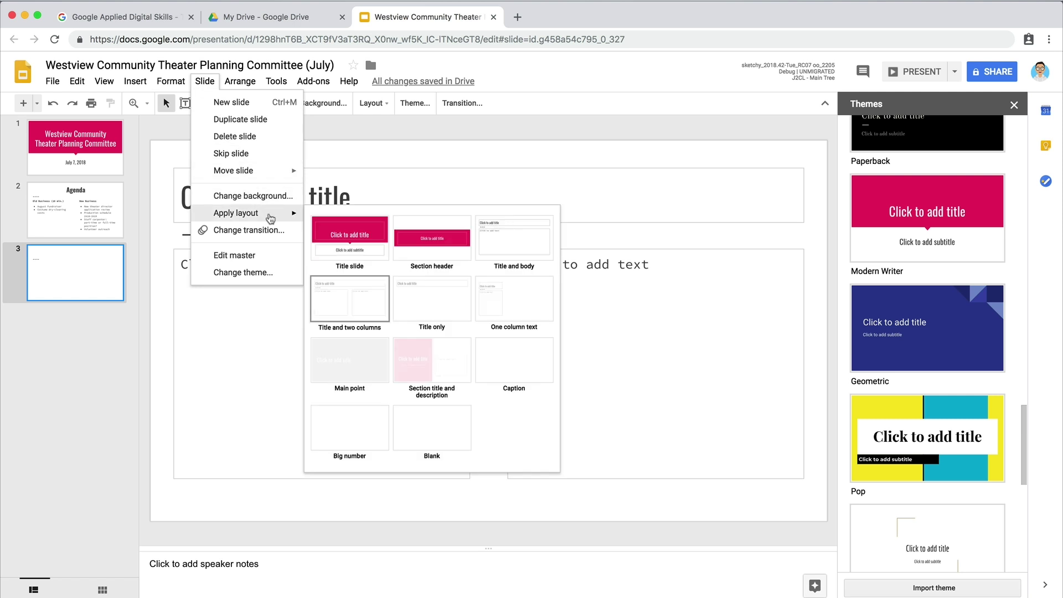
mouse_move(237, 212)
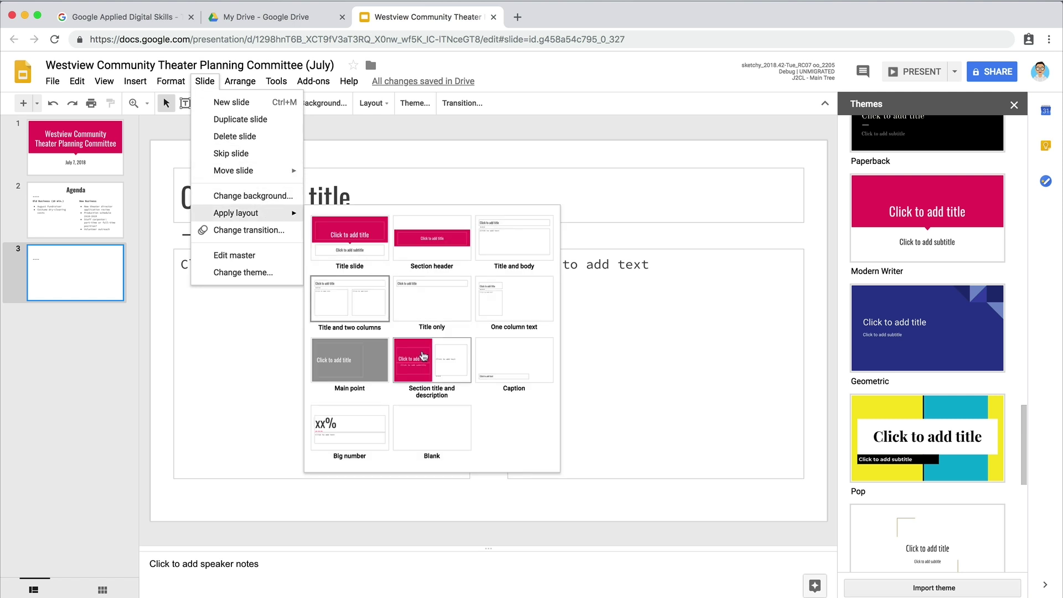
click(423, 354)
click(422, 351)
text(Old B)
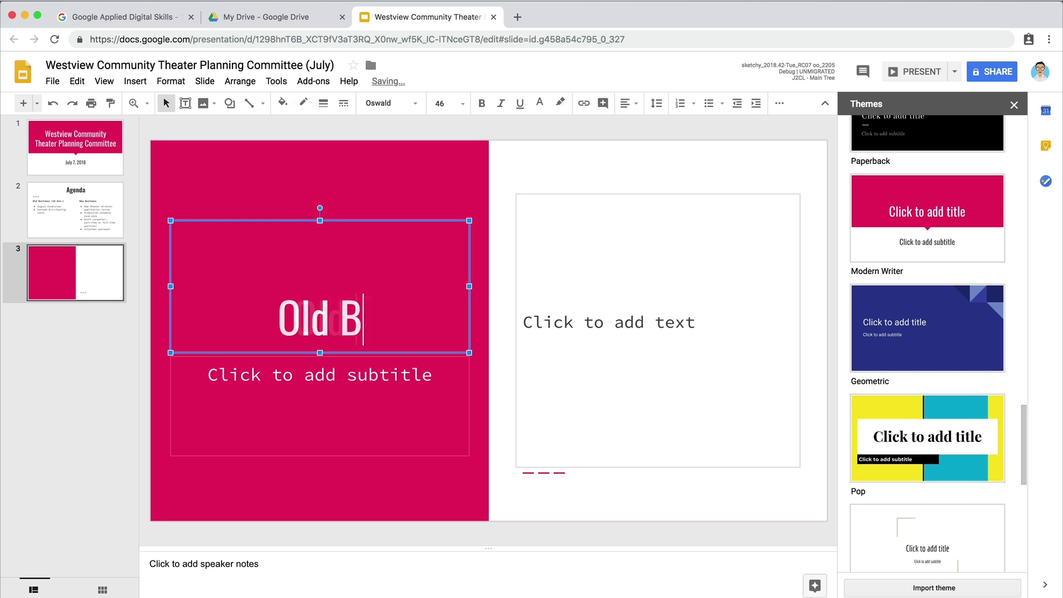
text(usiness)
key(ctrl+Return)
text((Time)
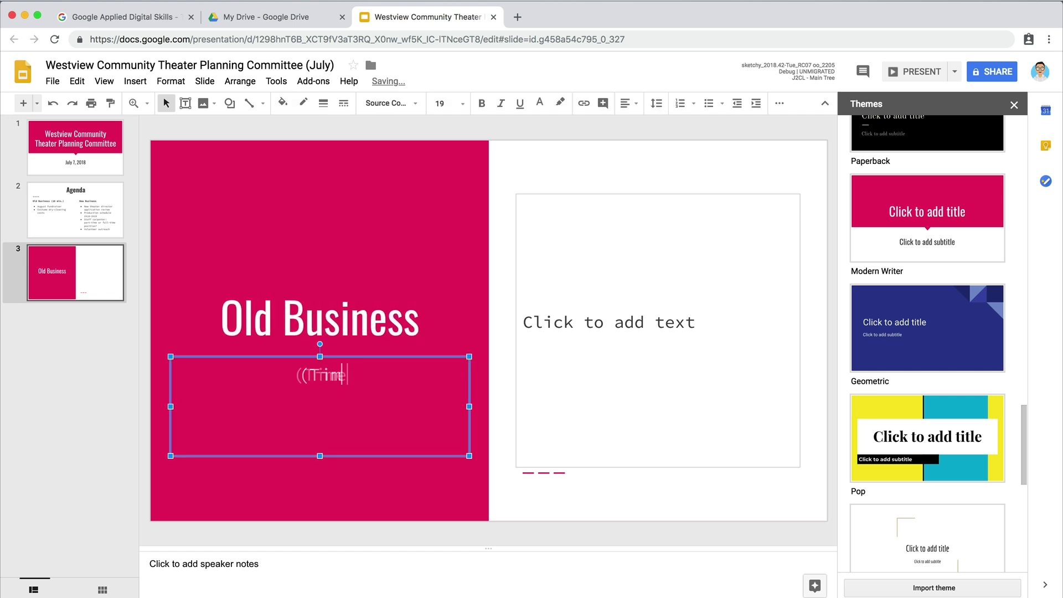
text( allotted: 10 min.))
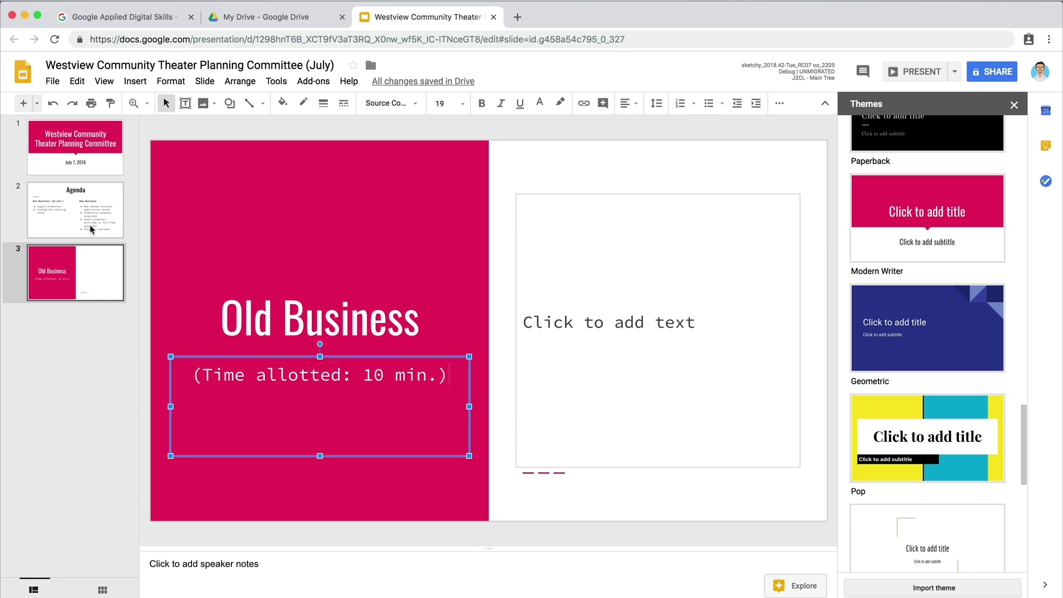
click(91, 230)
Step: Copy the two Old Business agenda items into slide three's right text box
drag(215, 299, 268, 347)
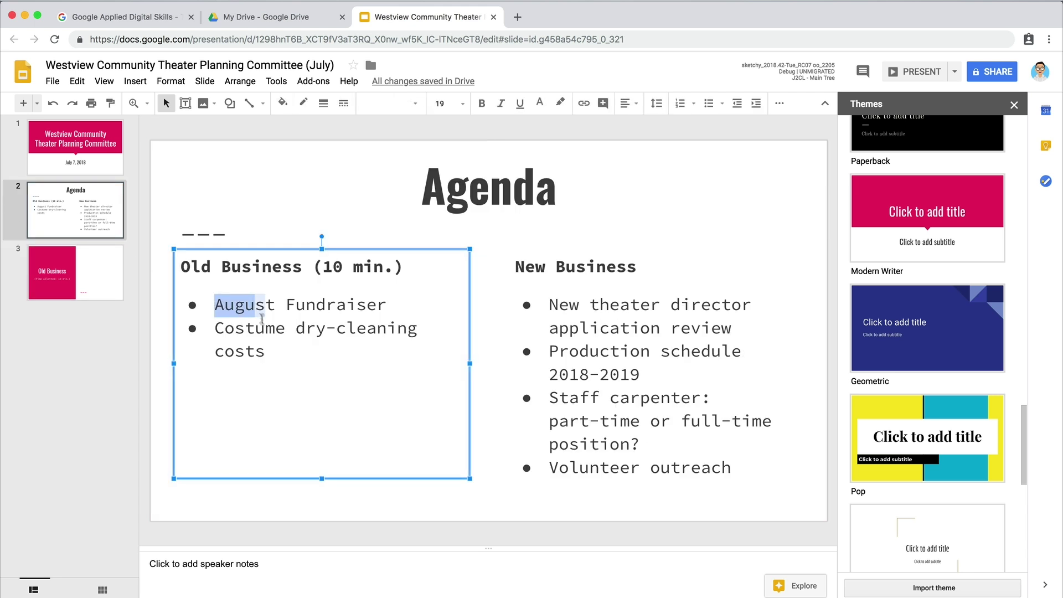
click(76, 81)
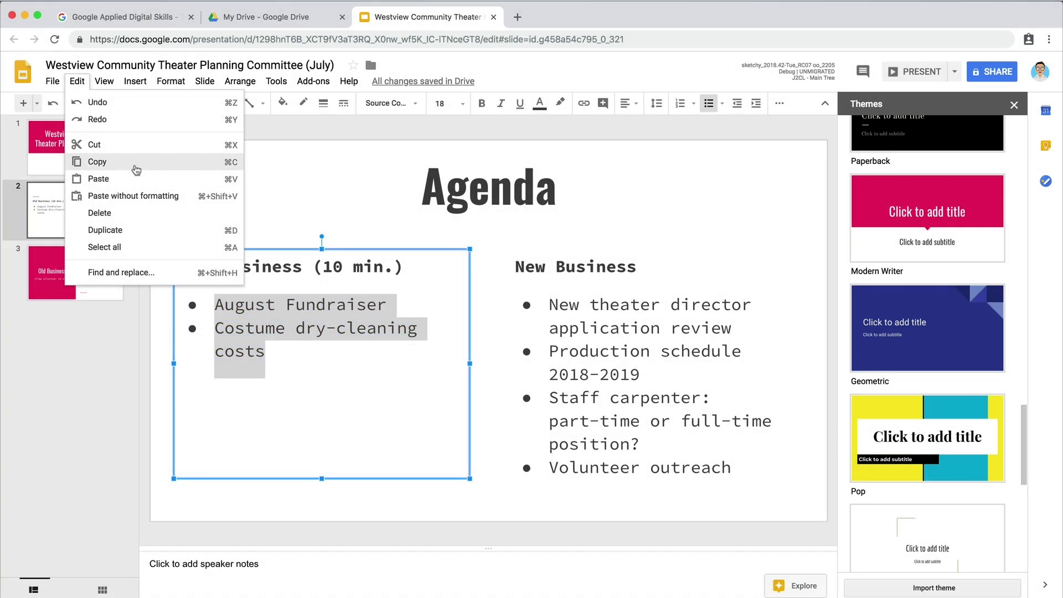
click(136, 170)
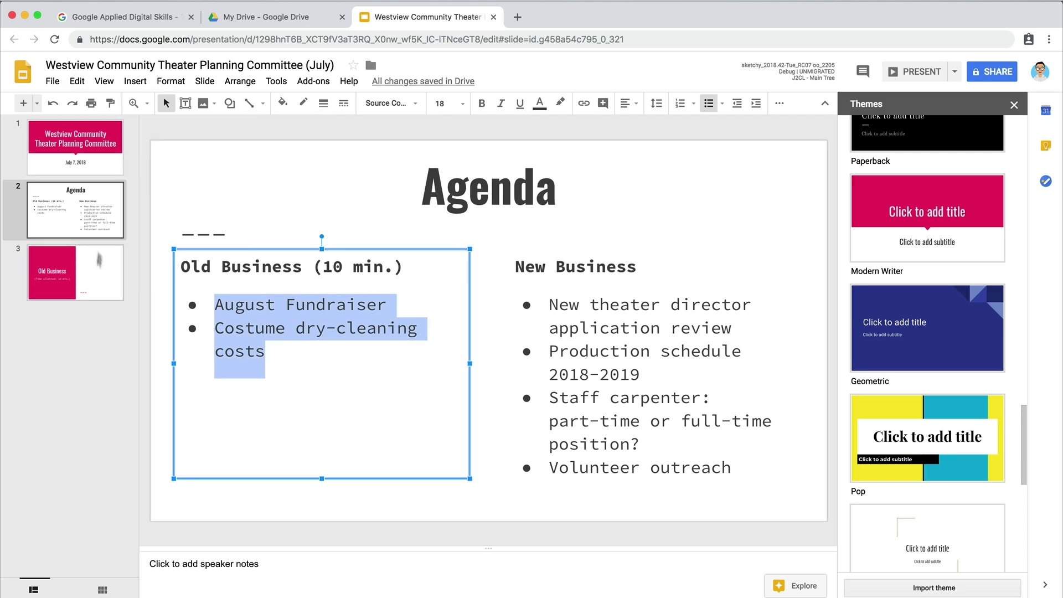
click(95, 277)
click(542, 332)
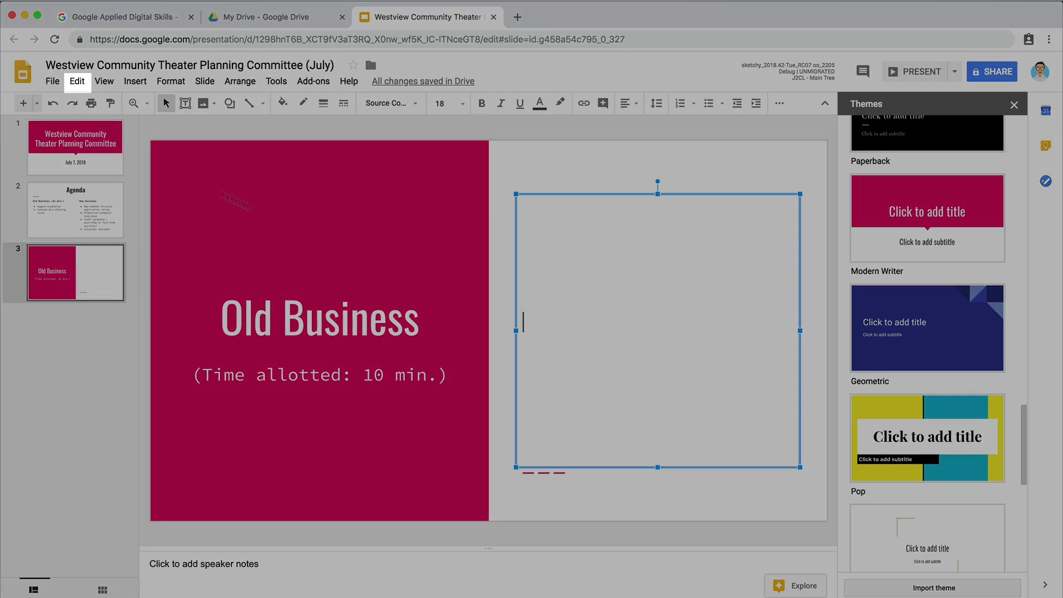
click(82, 84)
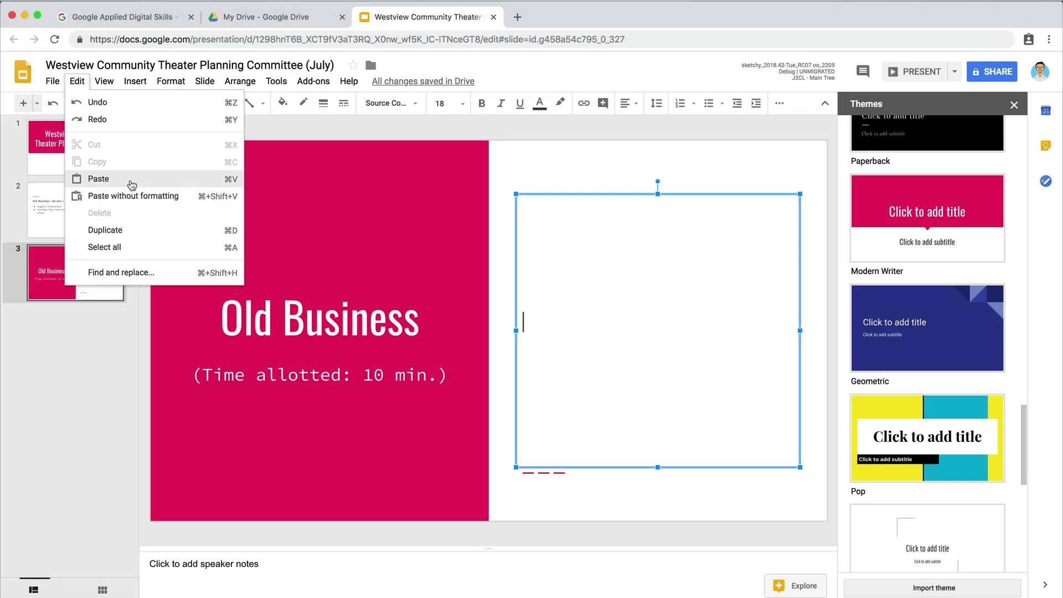
click(131, 179)
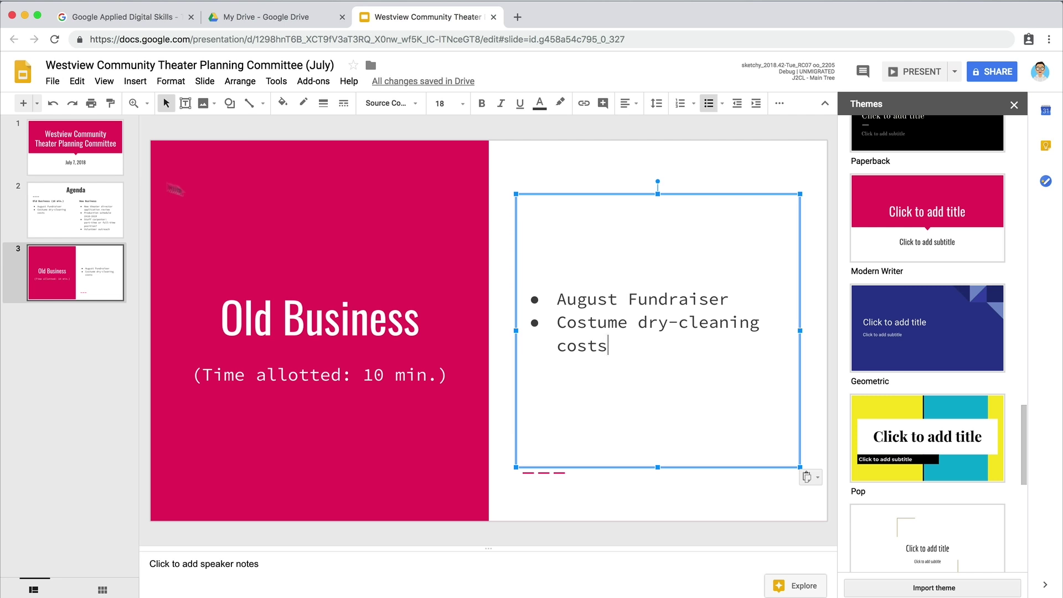
Step: Format 'August Fundraiser' and 'Costume dry-cleaning costs' in Oswald, size 30
drag(552, 295, 619, 342)
click(420, 104)
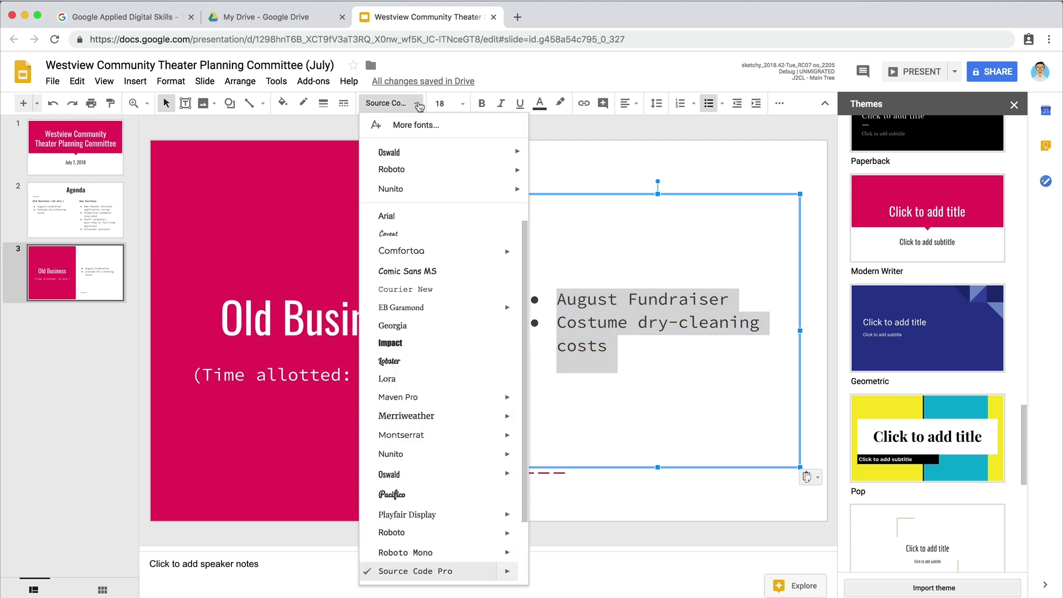
click(417, 154)
click(442, 103)
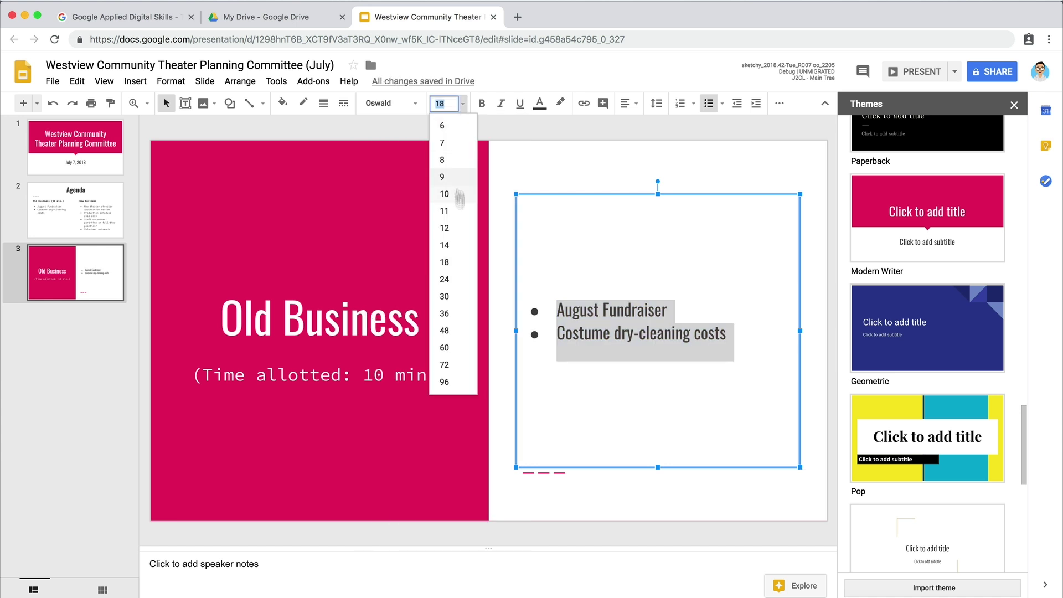
click(445, 297)
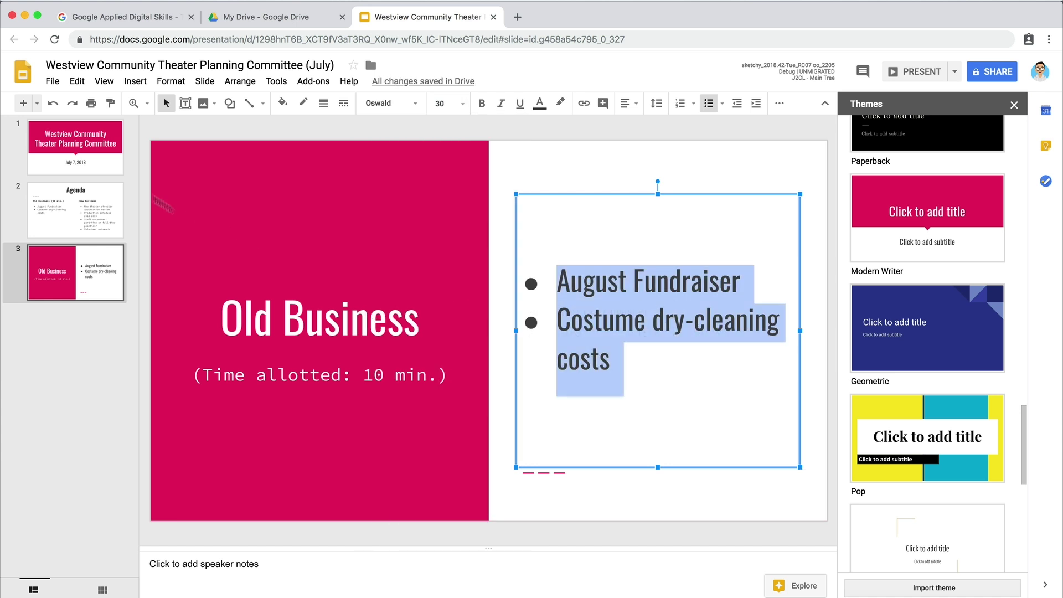
click(25, 104)
Step: Title slide four 'New Business', subtitle '(Time allotted: 30 min.)', then select the Agenda's New Business items
click(428, 326)
text(New Bu)
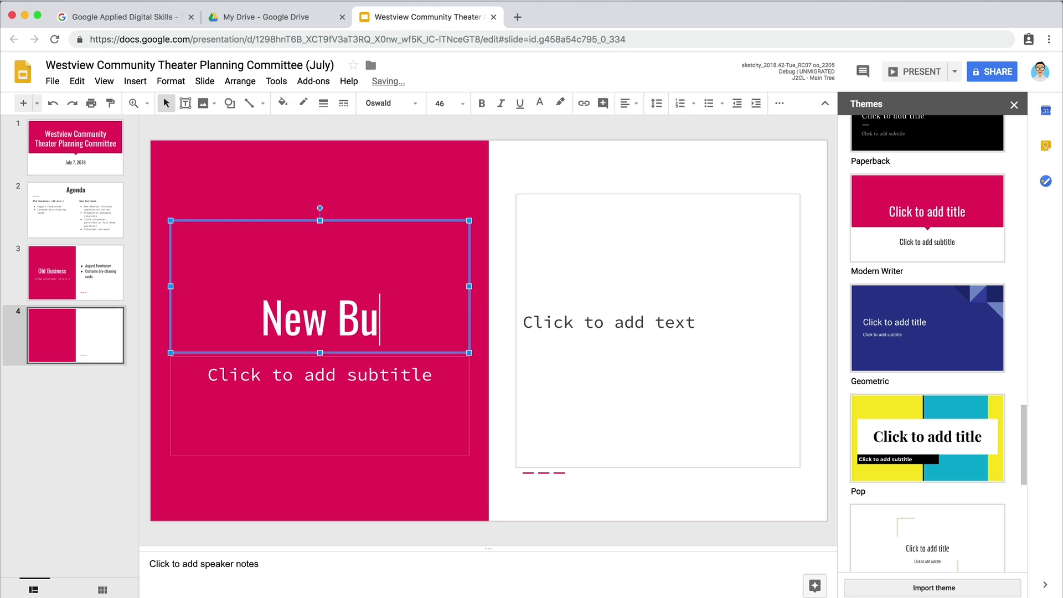
text(siness)
click(411, 377)
text((Time a)
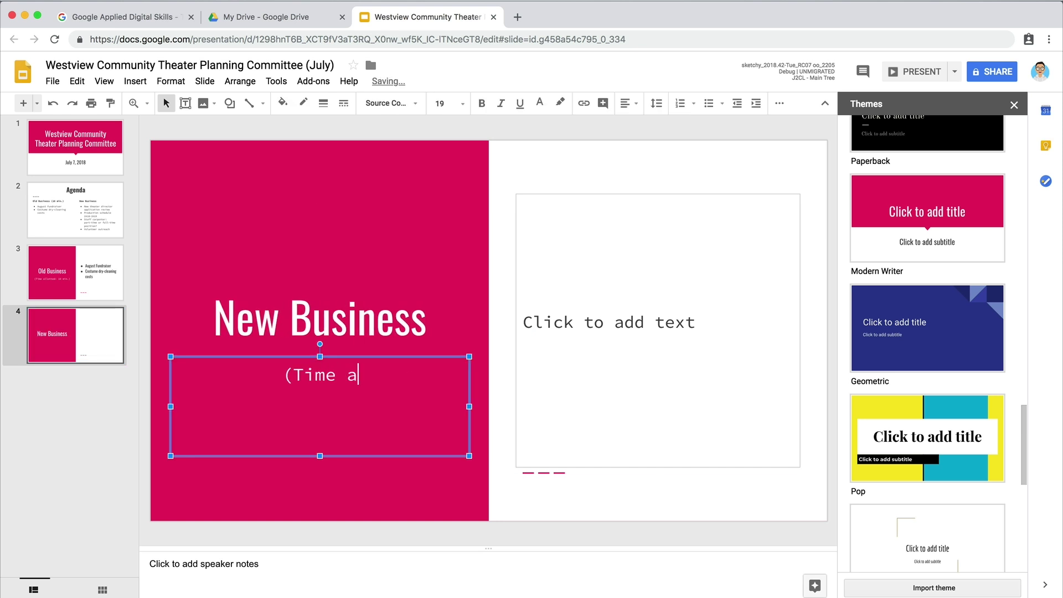
text(llotted: 30 min.))
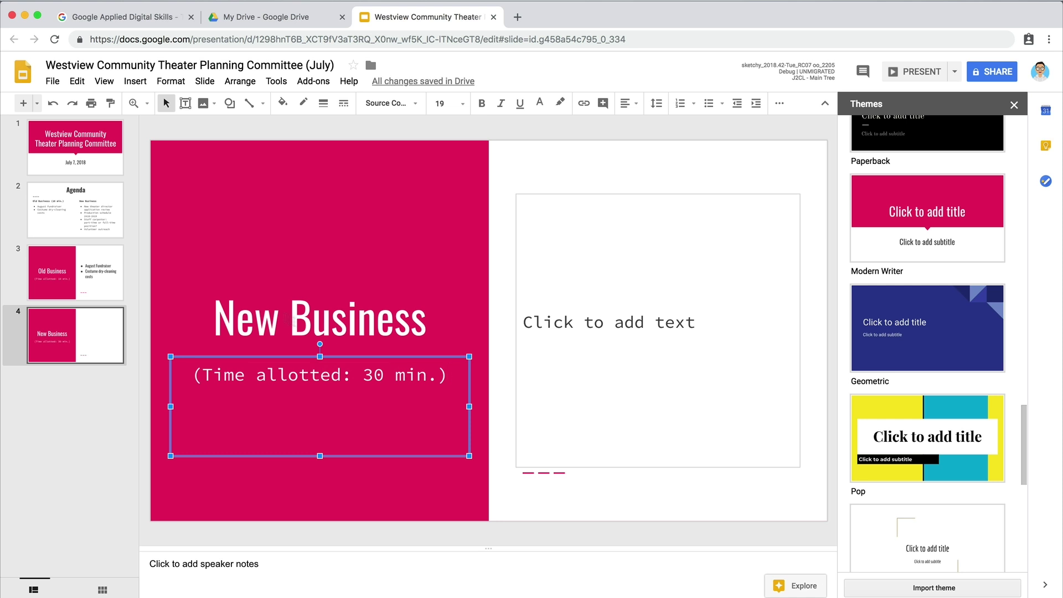
click(99, 226)
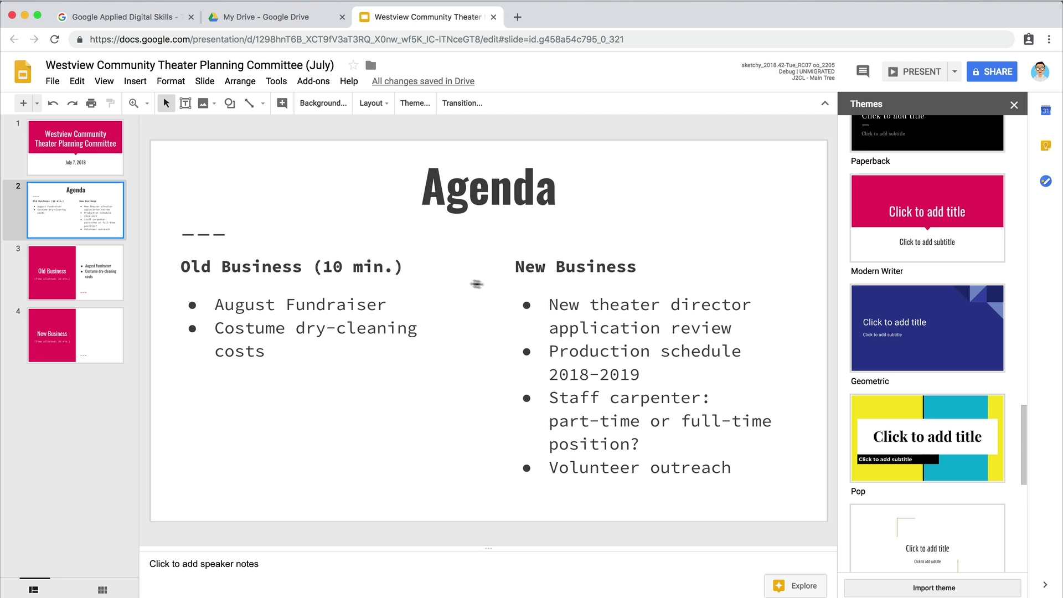
mouse_move(549, 305)
mouse_down()
mouse_move(628, 328)
mouse_move(731, 468)
mouse_up()
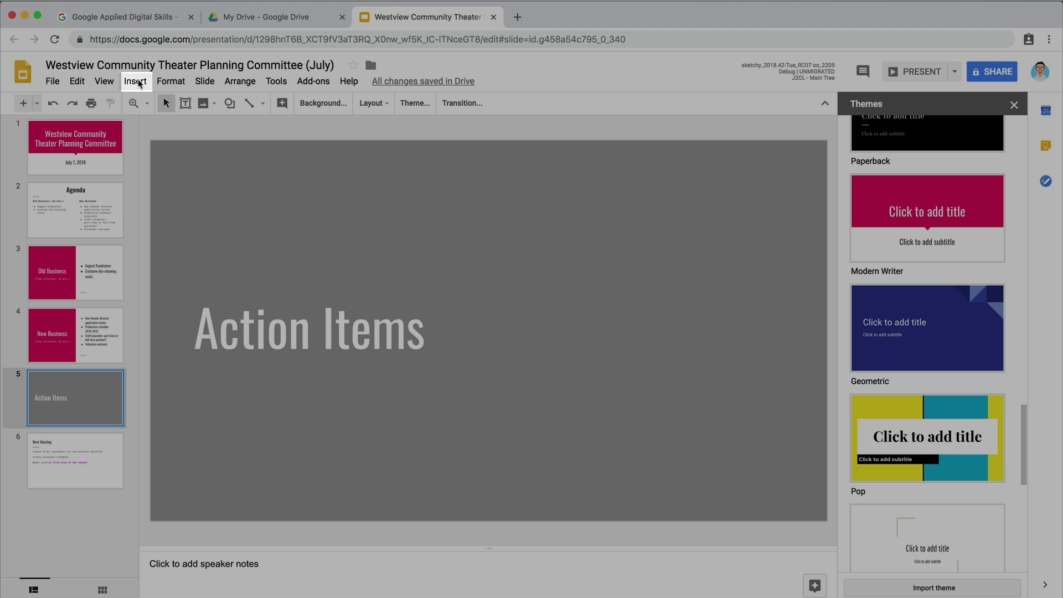
Step: Insert a 'Makeup Cast Only' backstage sign photo from a 'theater backstage' web search
click(135, 82)
mouse_move(154, 101)
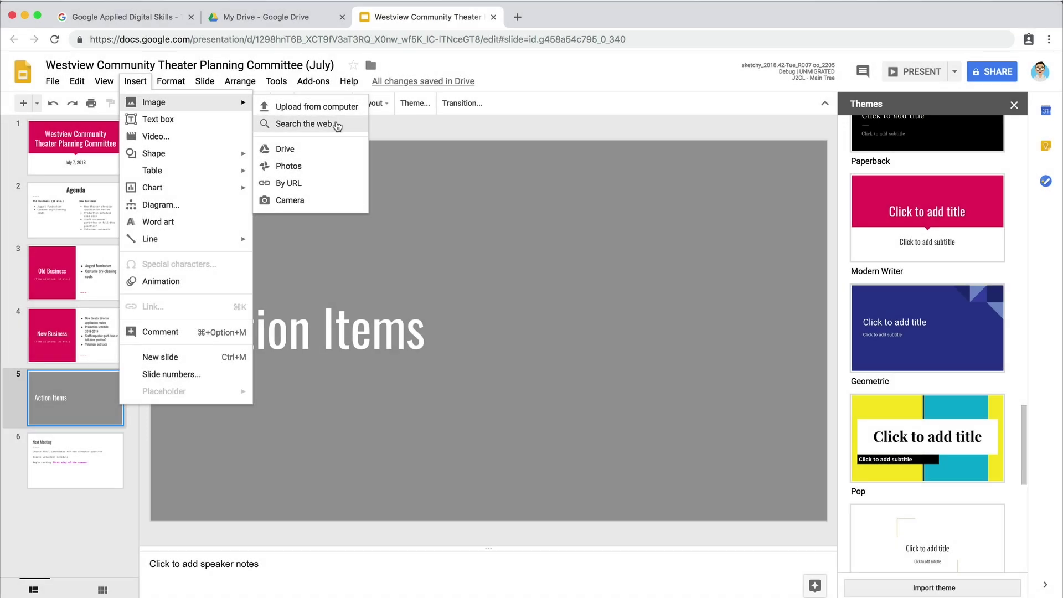
click(337, 125)
text(thea)
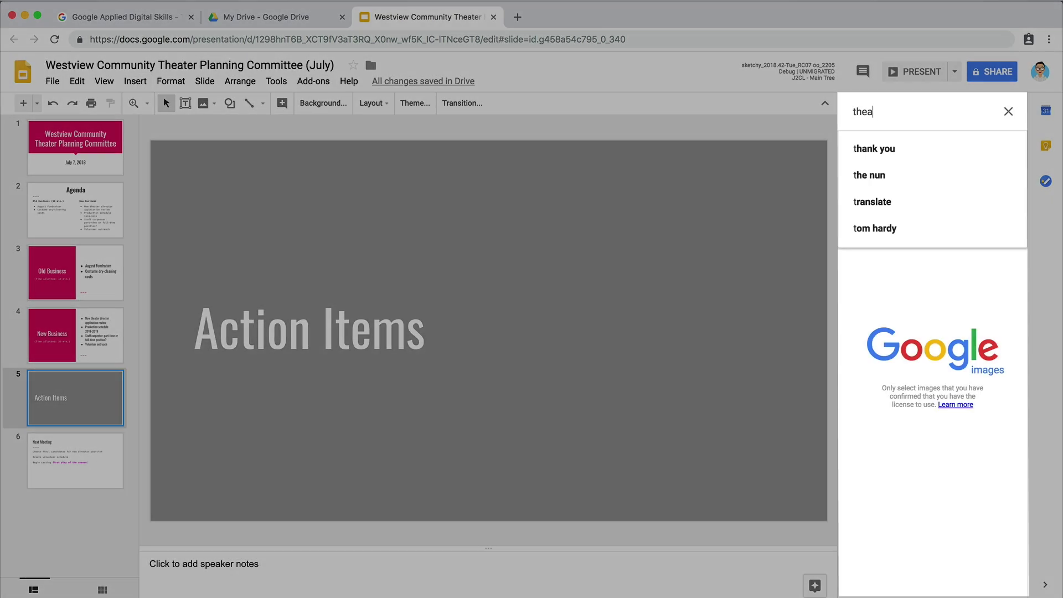
text(ter backstage)
key(Return)
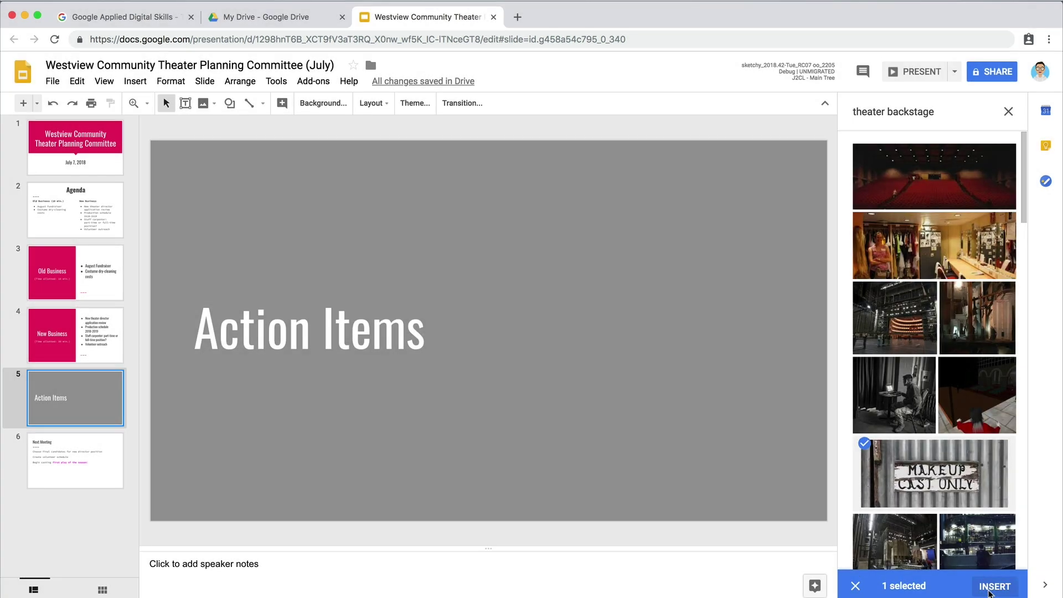
click(994, 587)
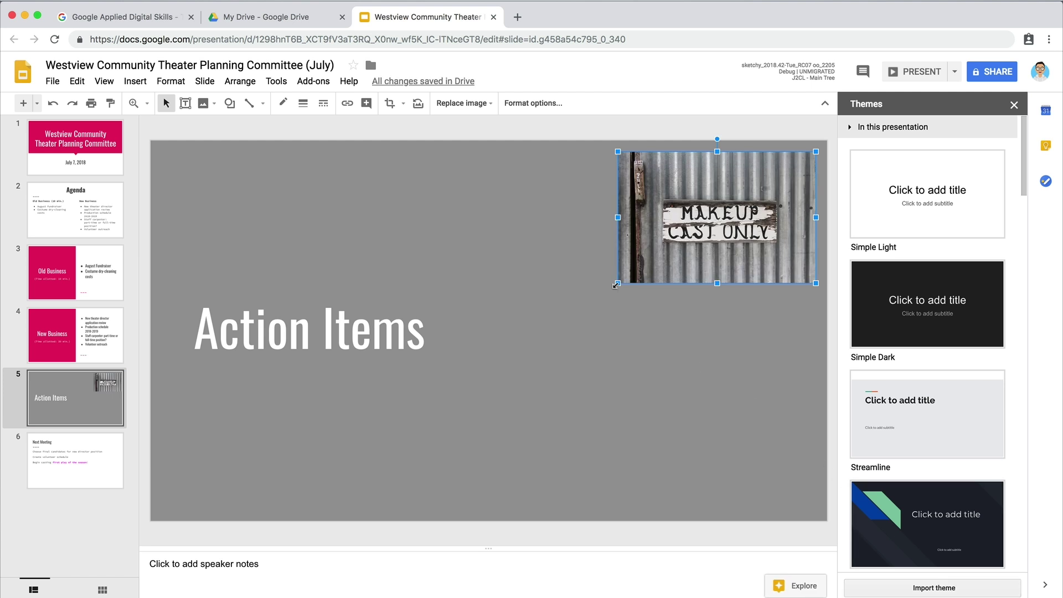
Step: Enlarge the sign photo across the slide and bring the Action Items title to front
drag(617, 284, 328, 512)
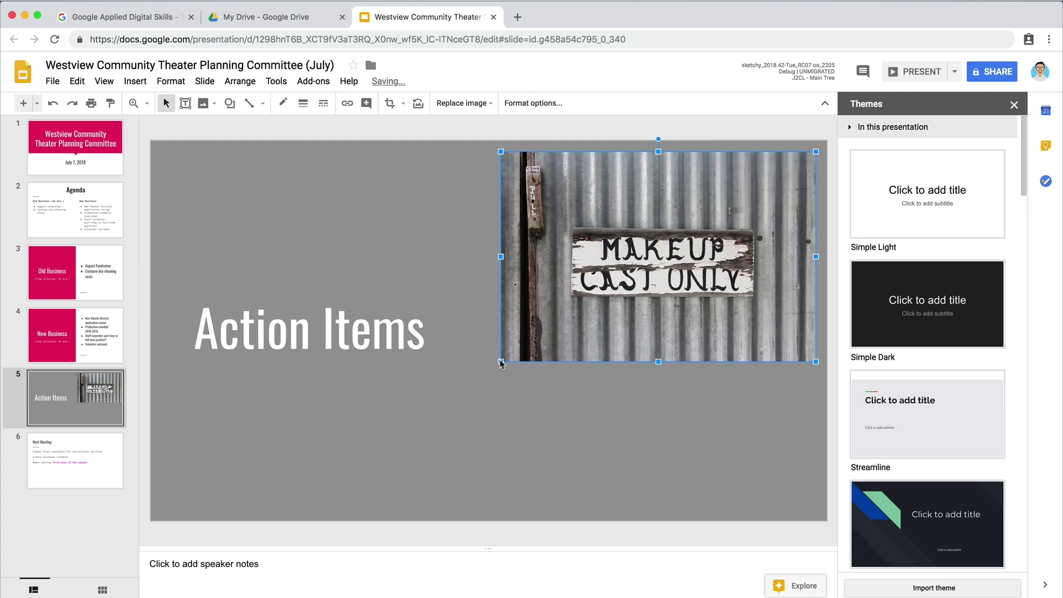
drag(328, 498, 339, 499)
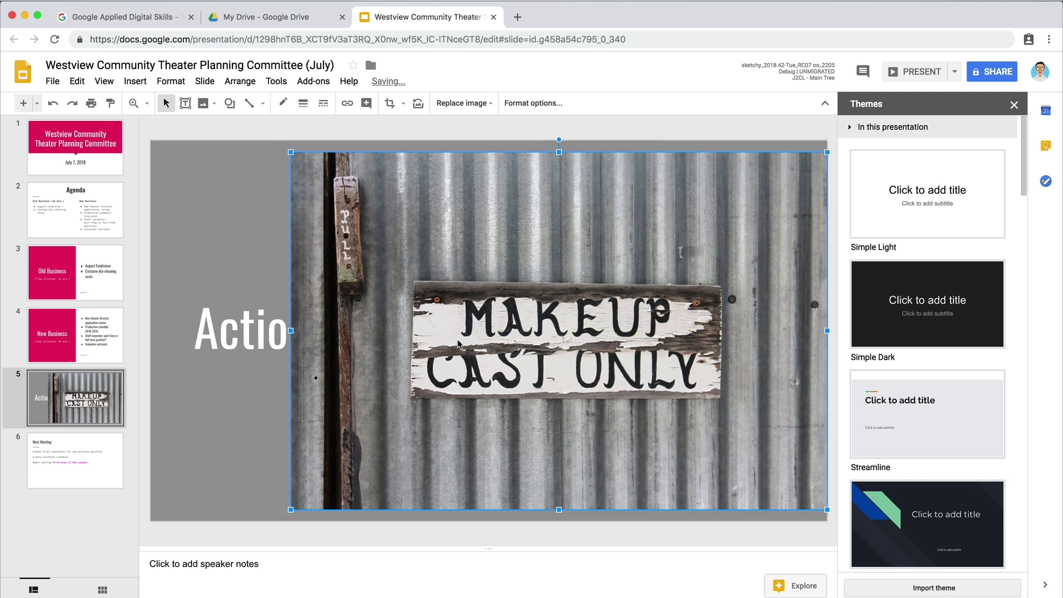
click(218, 333)
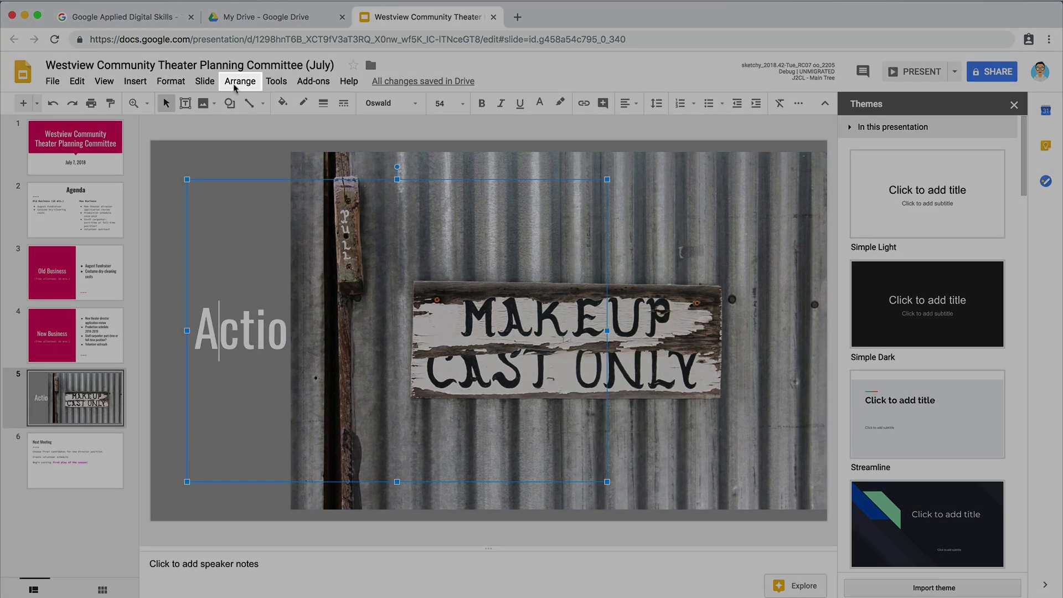
click(235, 82)
mouse_move(282, 103)
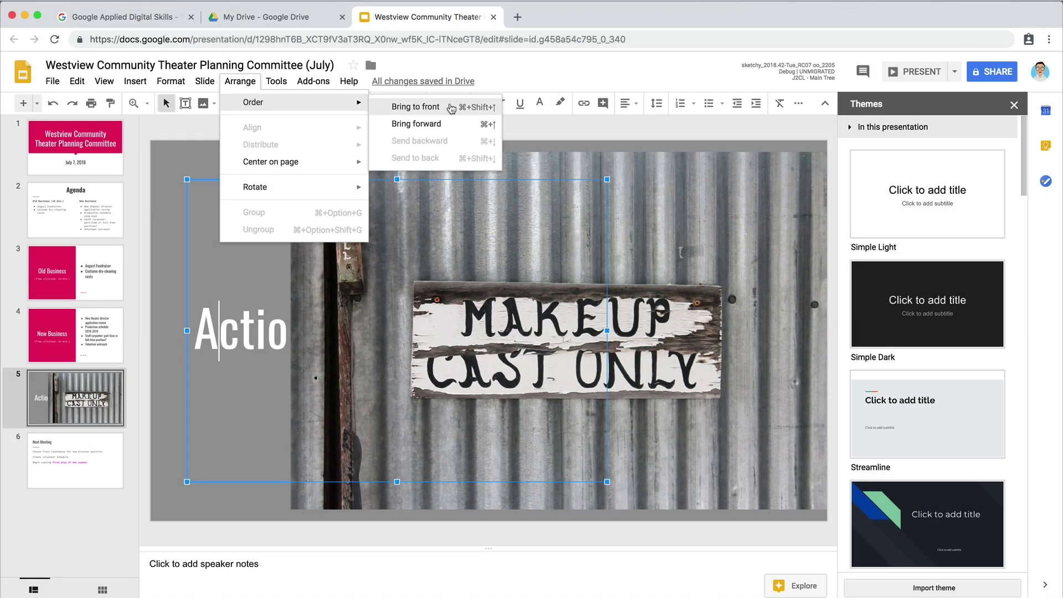
click(451, 109)
Step: Shrink the photo slightly from its lower-left corner and centre it vertically
click(308, 449)
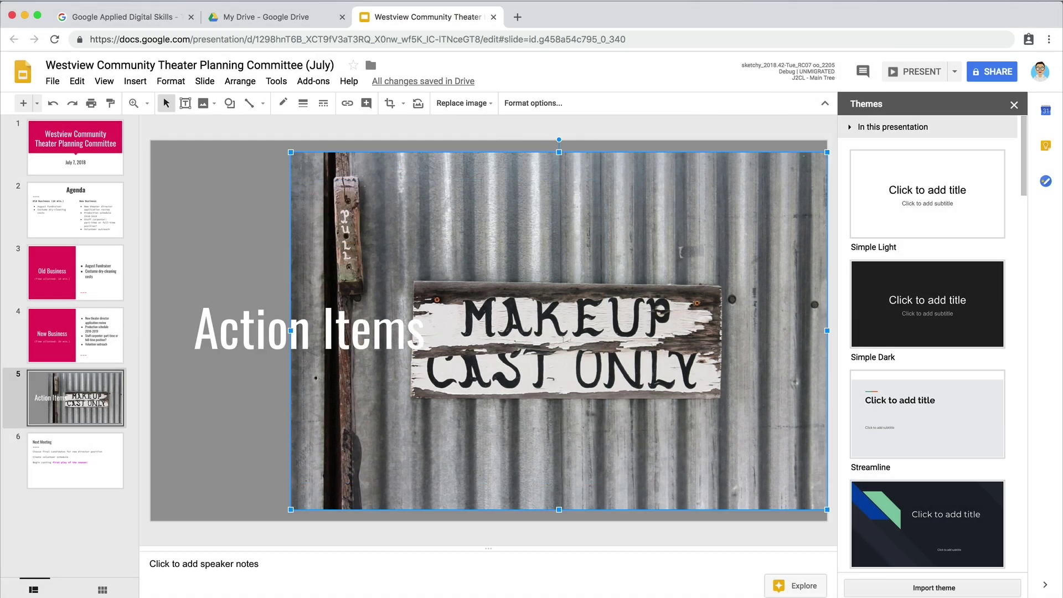
drag(291, 512, 331, 482)
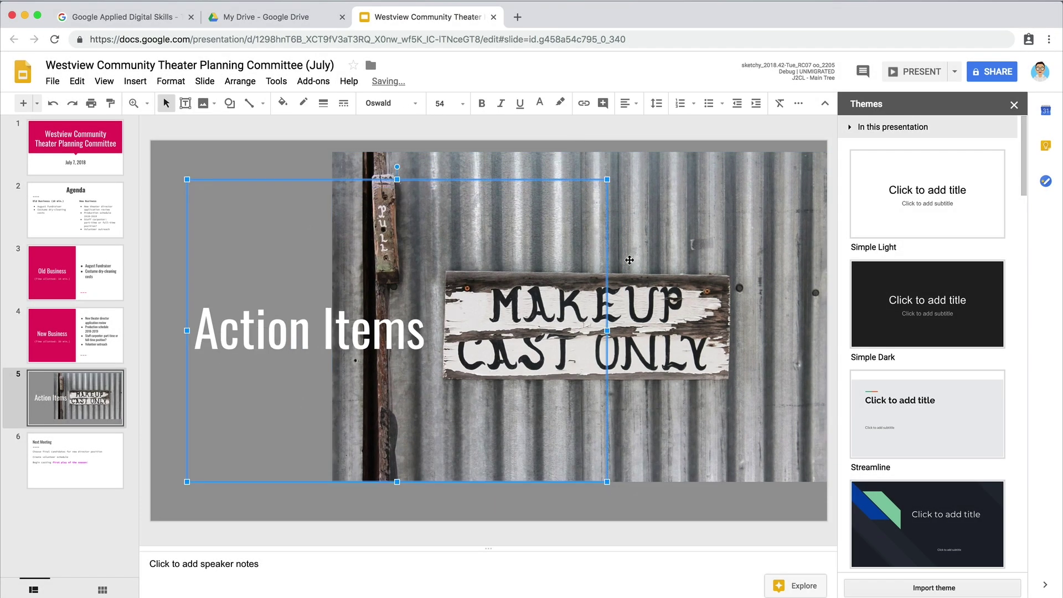
drag(632, 275, 634, 276)
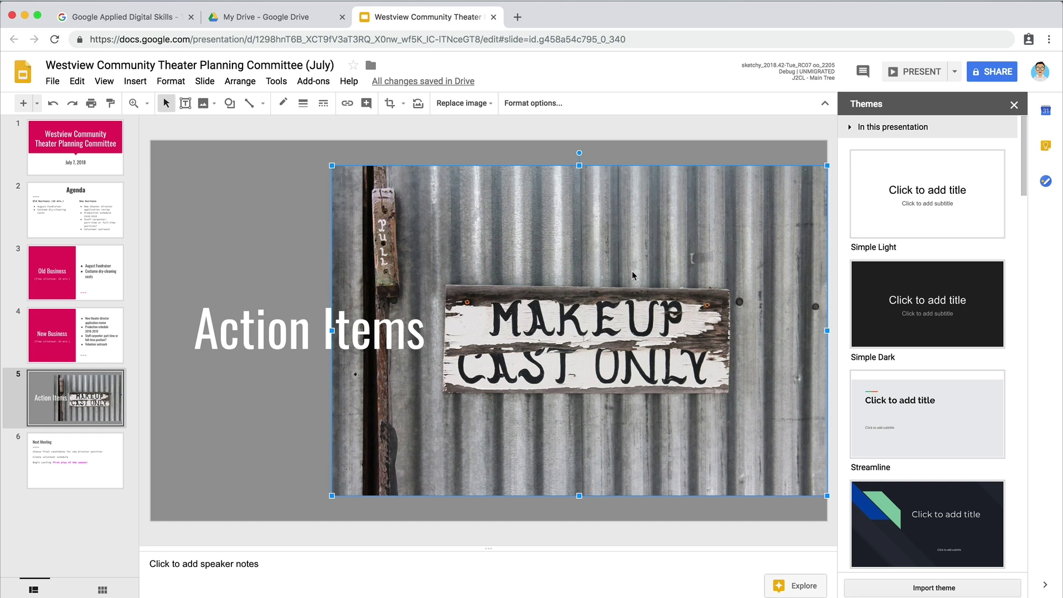